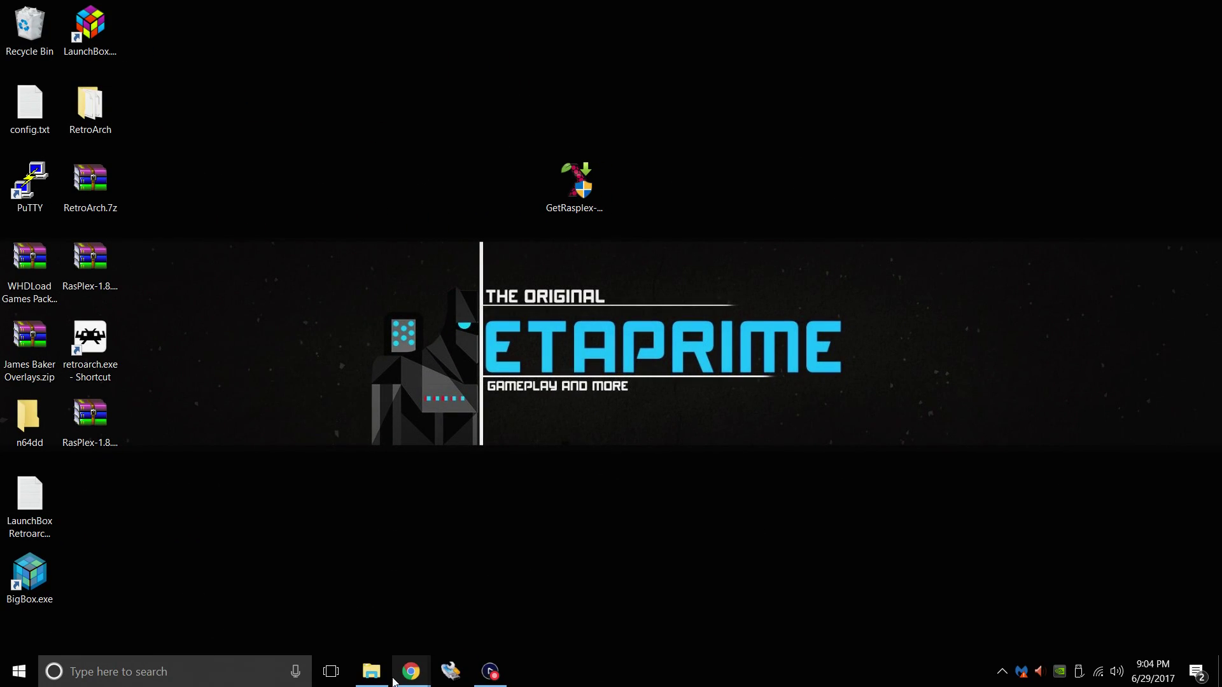
Step: Bring the Plex Media Server Chrome window forward and switch to the local server tab at 127.0.0.1:32400
{"action": "mouse_move", "coordinate": [411, 672]}
{"action": "left_click", "coordinate": [502, 575]}
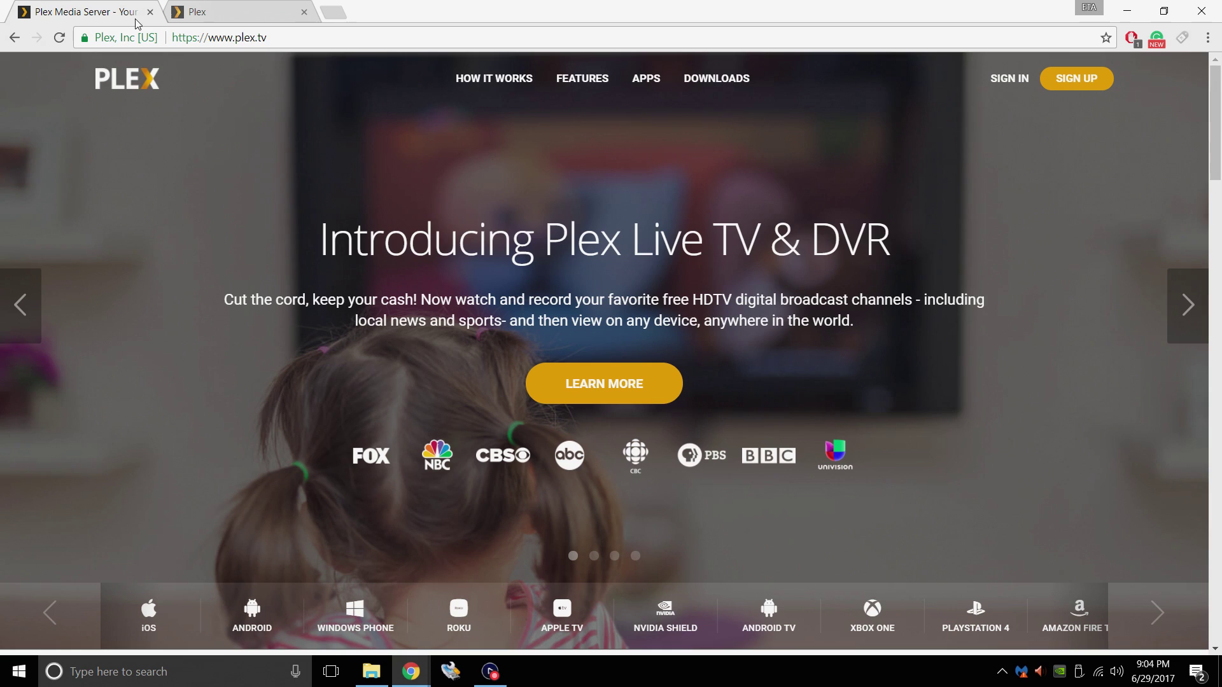
{"action": "left_click", "coordinate": [194, 11]}
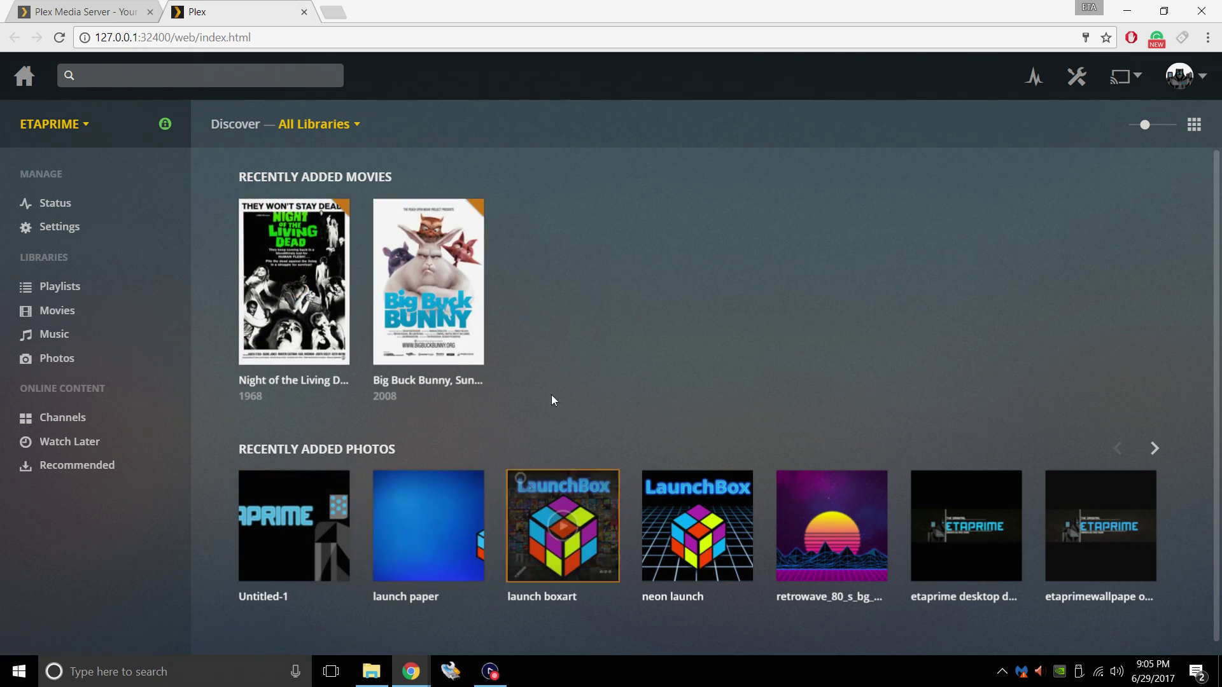
Step: Check the bbb_sunflower and Night of the Living Dead files in the Videos folder, then close Explorer
{"action": "left_click", "coordinate": [373, 672]}
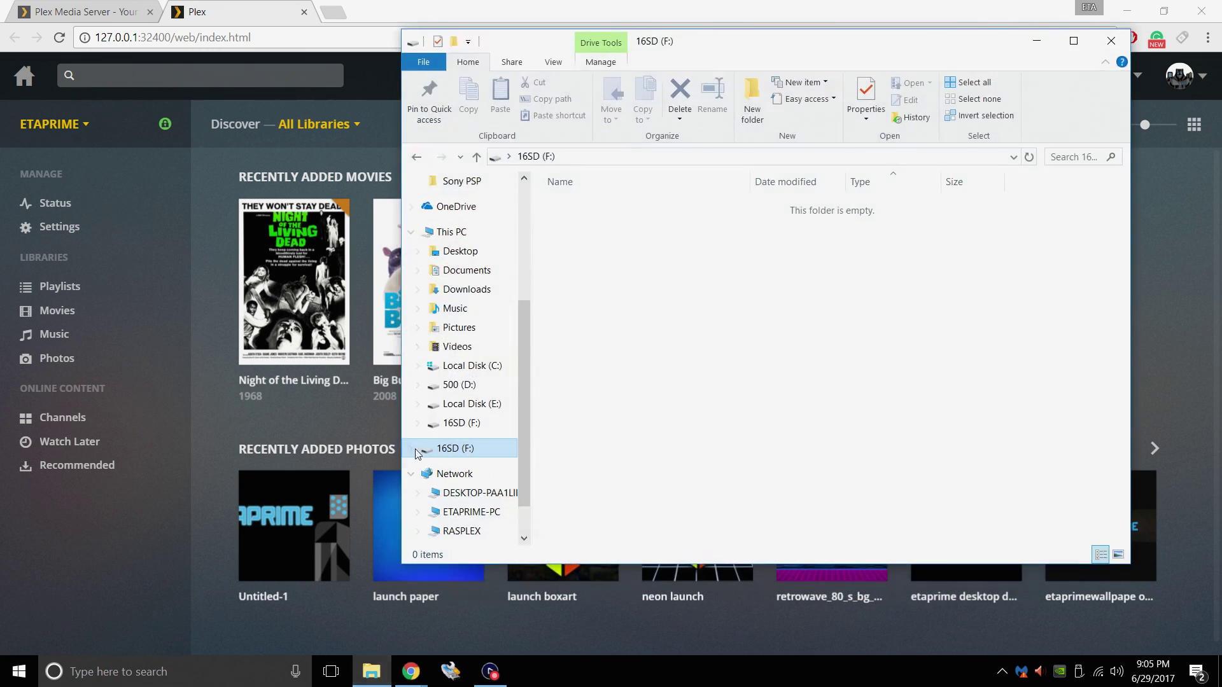
{"action": "left_click", "coordinate": [446, 347]}
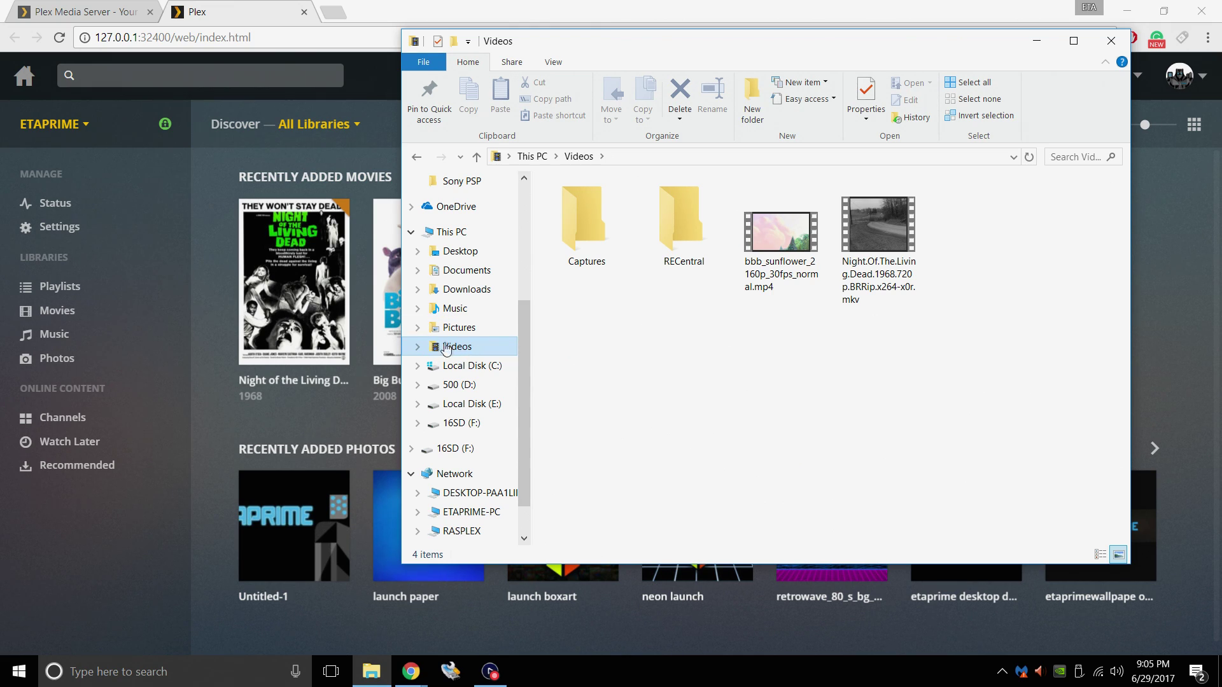
{"action": "left_click", "coordinate": [1112, 40]}
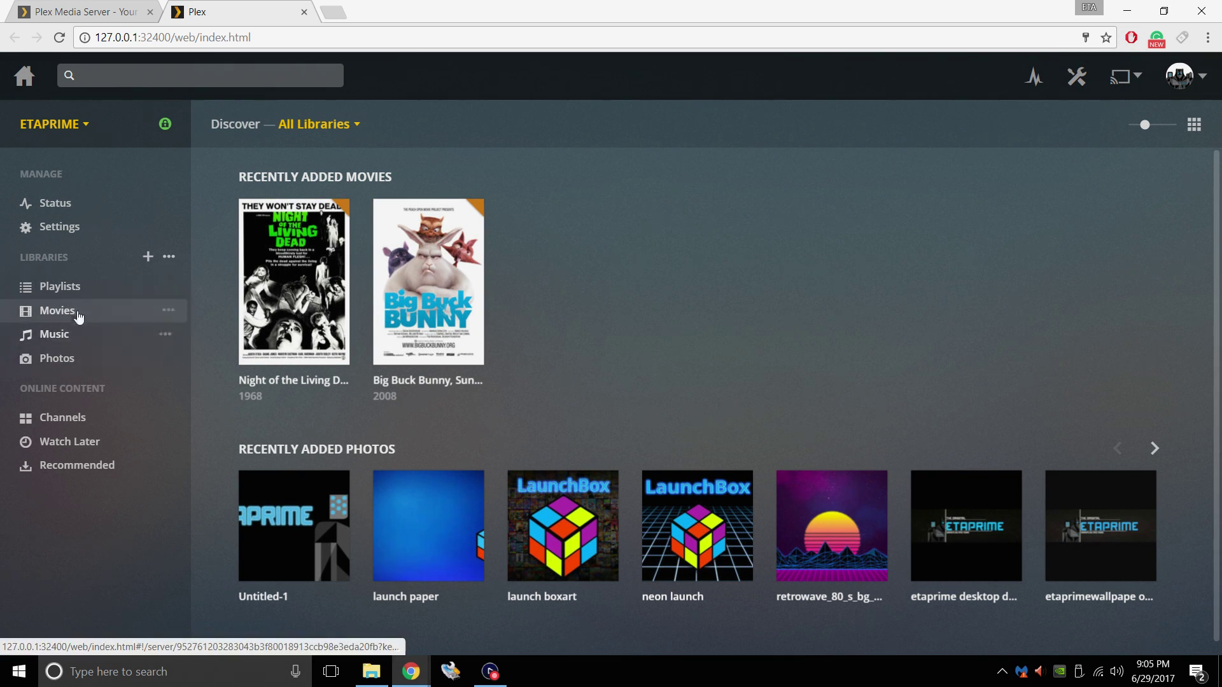
Step: Start a Movies library, browse the C: drive for its folder, then cancel and close the setup
{"action": "left_click", "coordinate": [148, 258]}
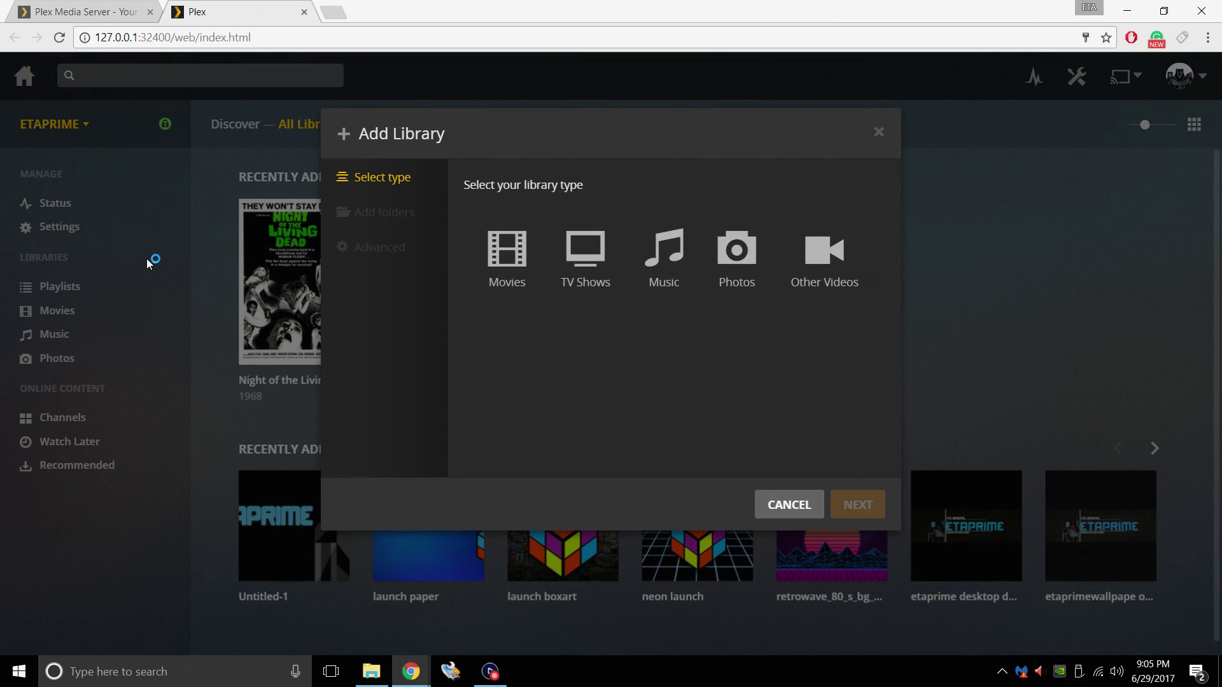
{"action": "left_click", "coordinate": [505, 273]}
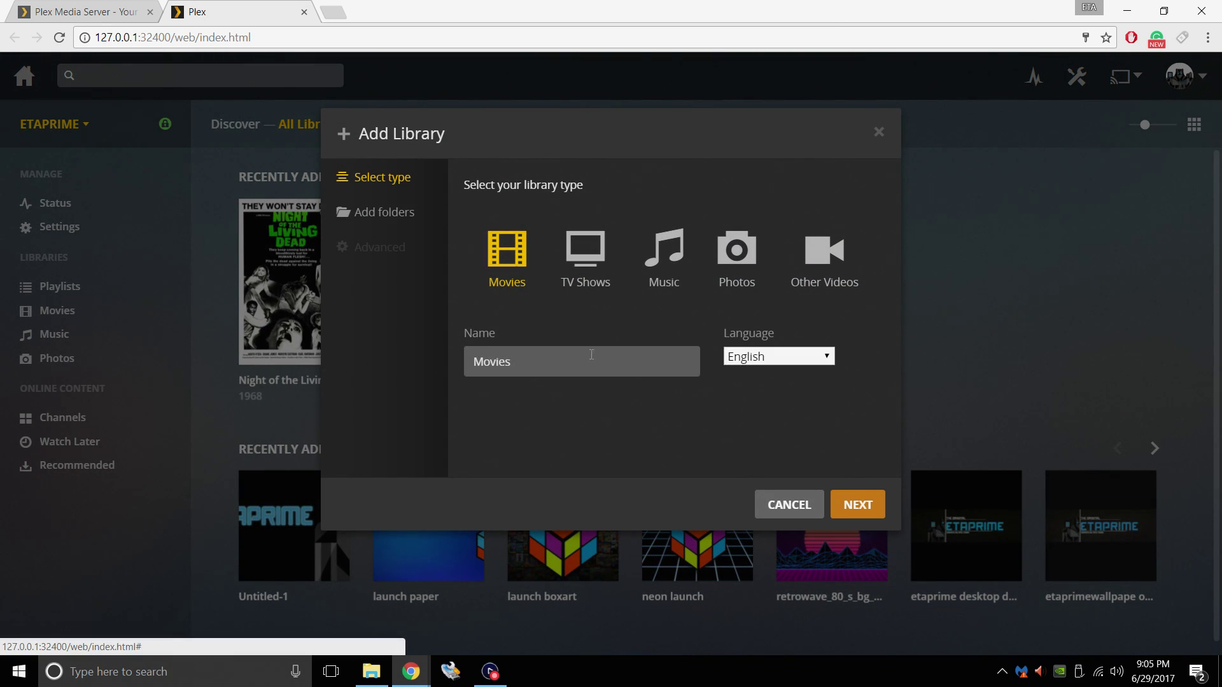
{"action": "left_click", "coordinate": [884, 503]}
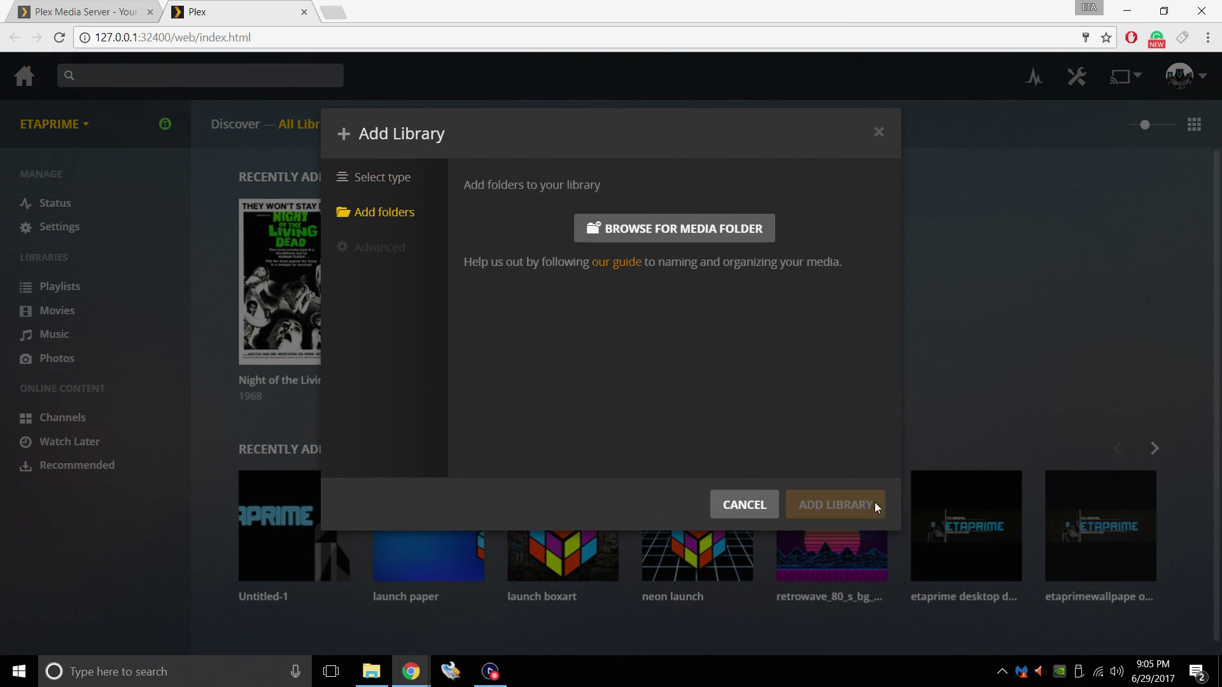
{"action": "left_click", "coordinate": [694, 235]}
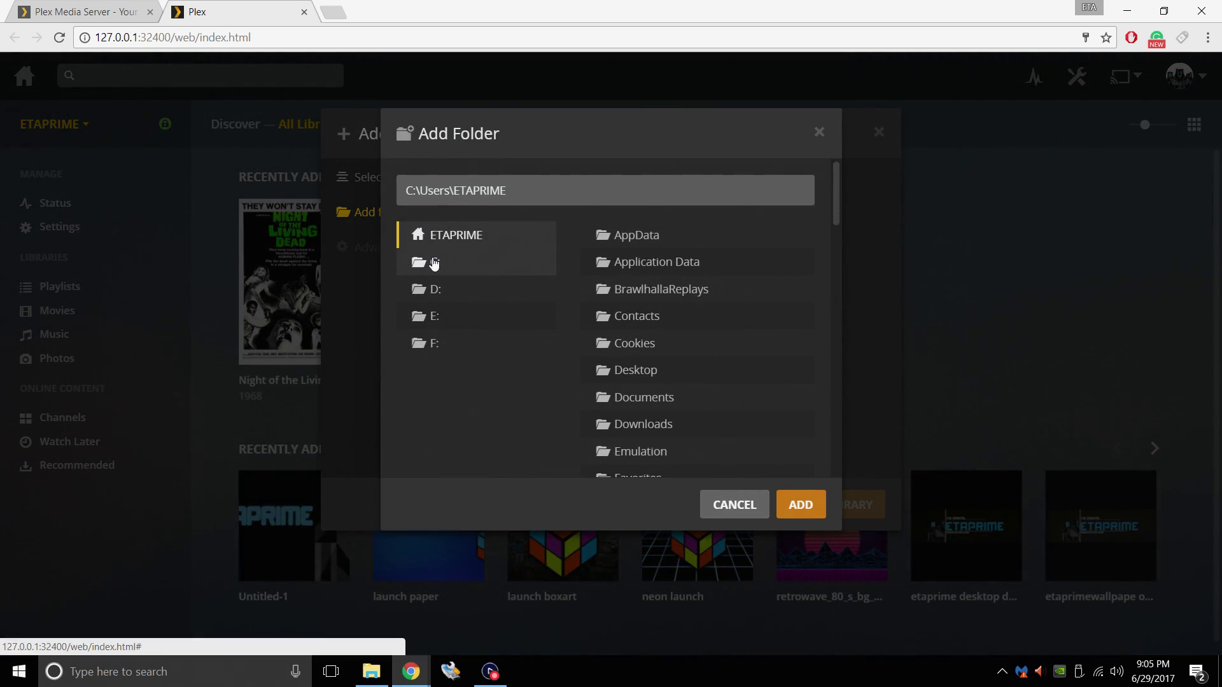
{"action": "left_click", "coordinate": [433, 262]}
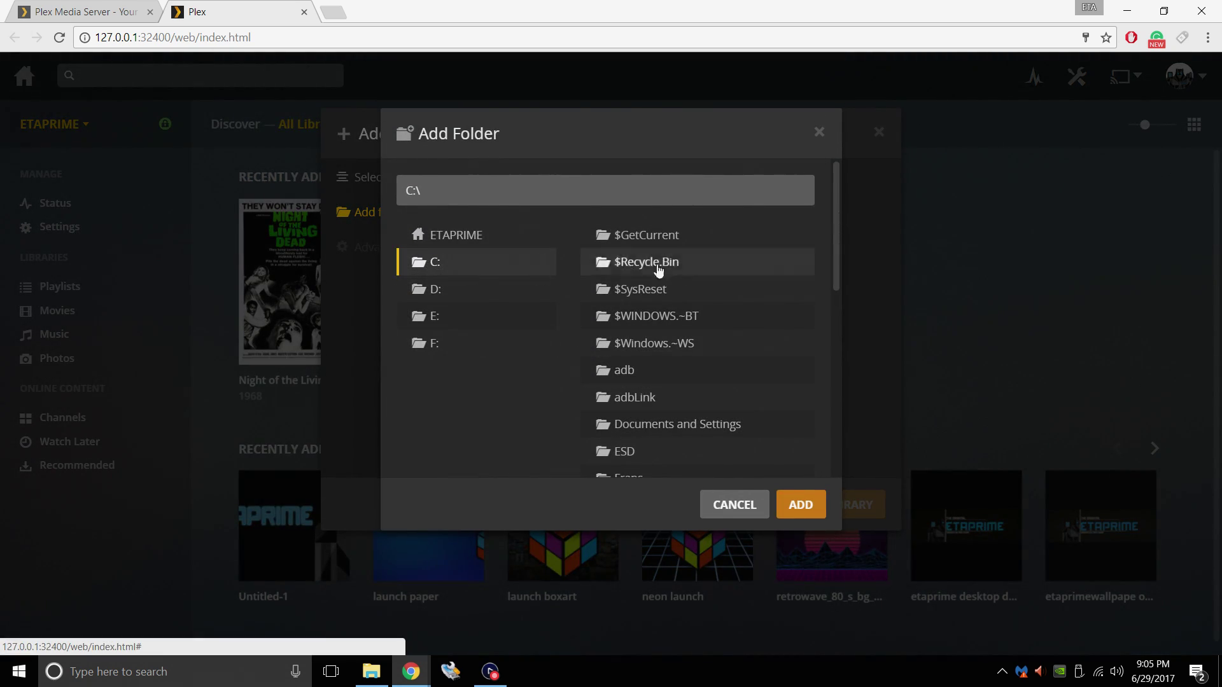
{"action": "left_click", "coordinate": [748, 503]}
{"action": "left_click", "coordinate": [879, 132]}
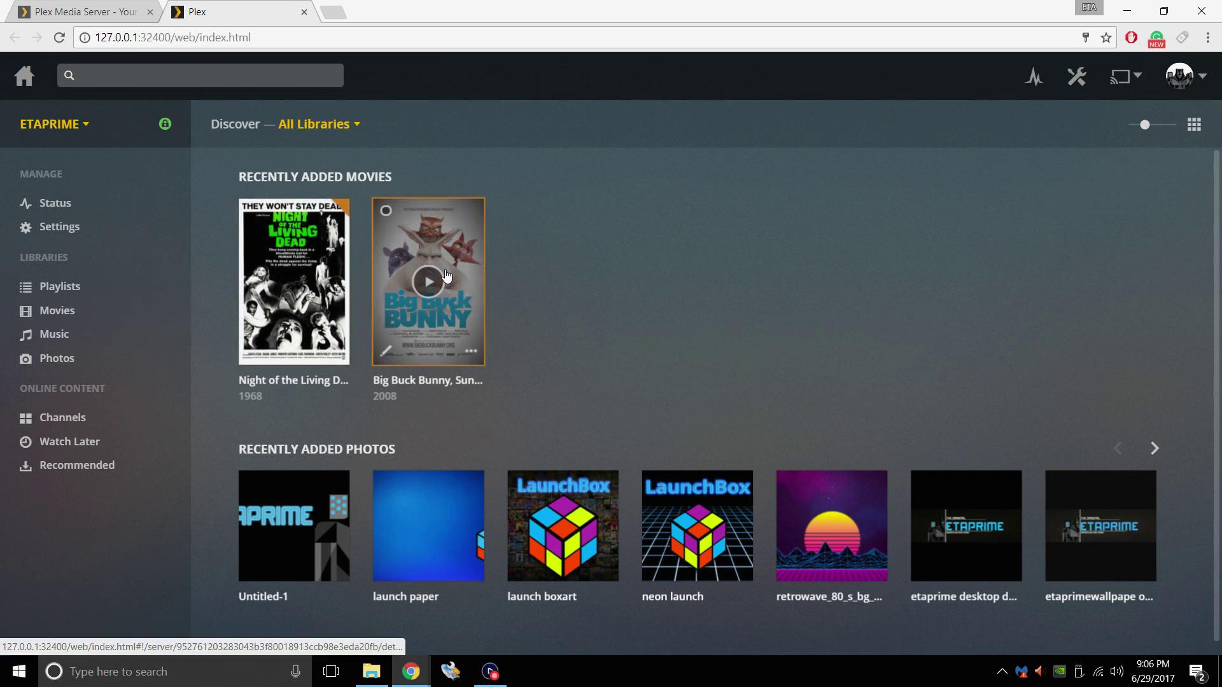
{"action": "left_click", "coordinate": [1126, 11]}
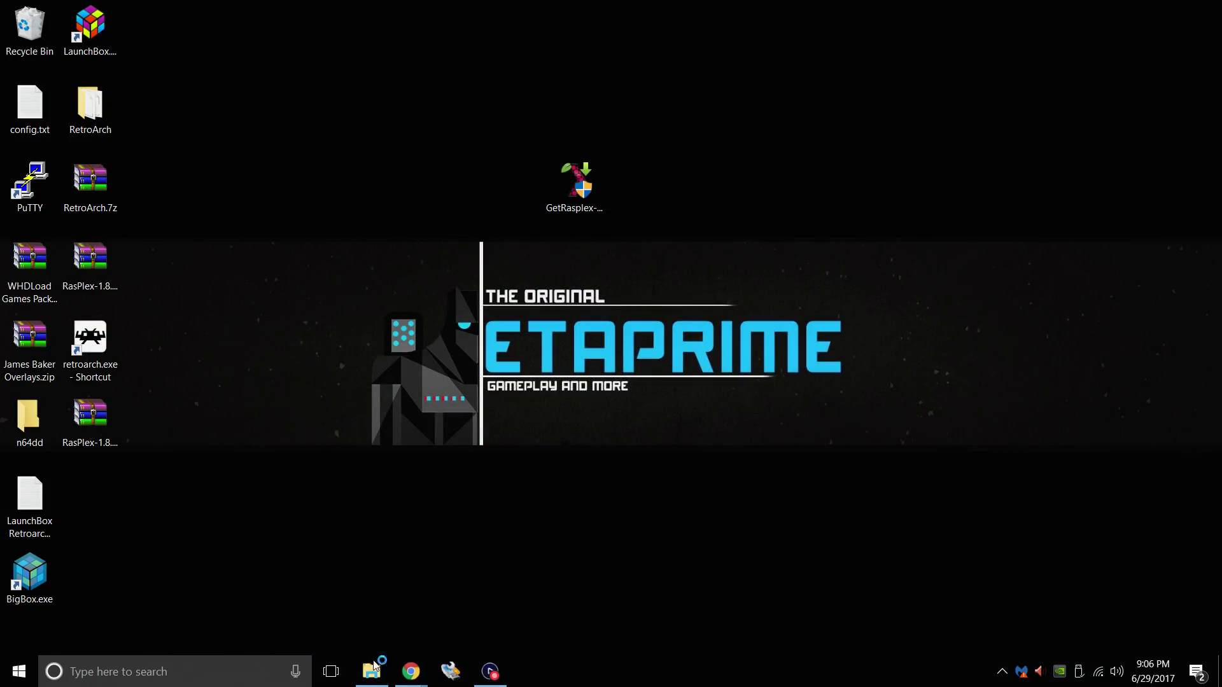
{"action": "mouse_move", "coordinate": [412, 675]}
{"action": "left_click", "coordinate": [322, 601]}
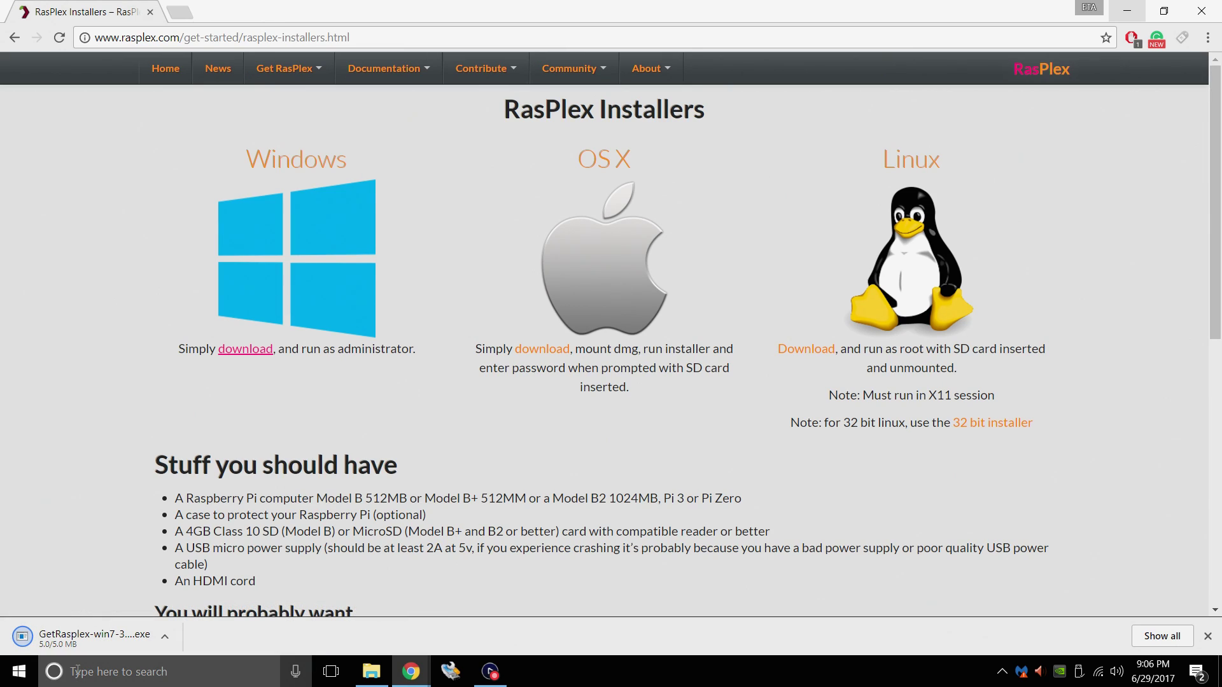
{"action": "left_click", "coordinate": [1126, 11]}
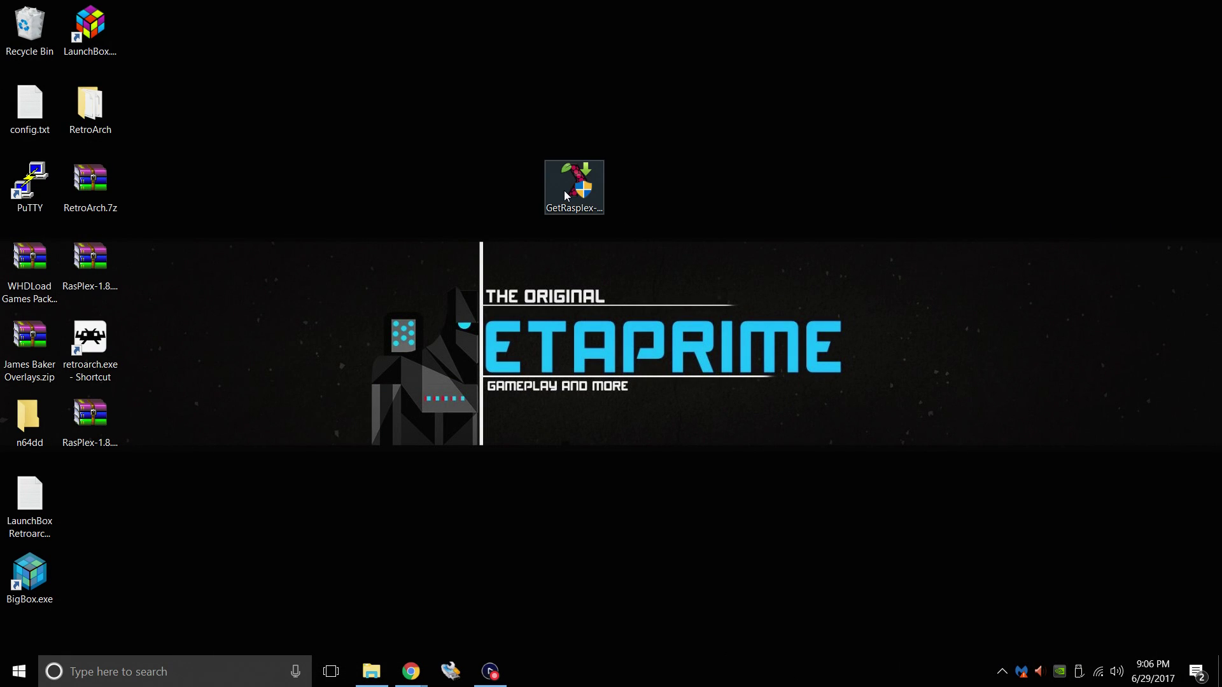
Step: Launch GetRasplex and select Raspberry Pi2 as the model with RasPlex version 1.8.0
{"action": "double_click", "coordinate": [571, 189]}
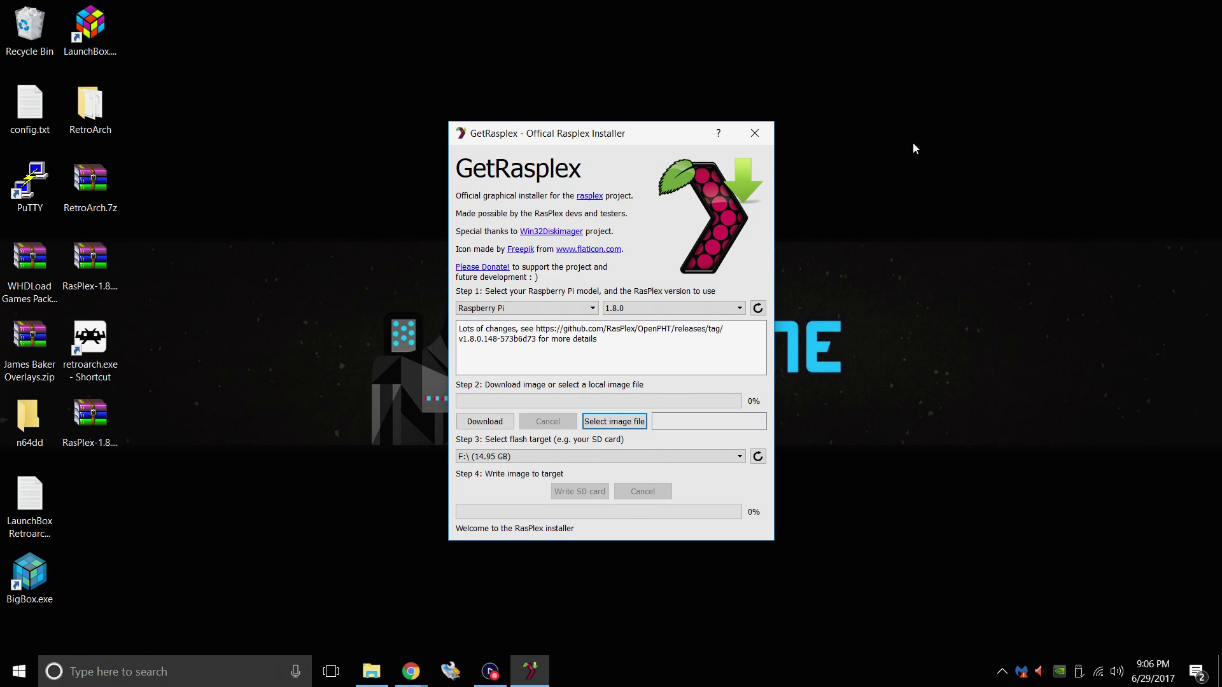
{"action": "left_click", "coordinate": [546, 309]}
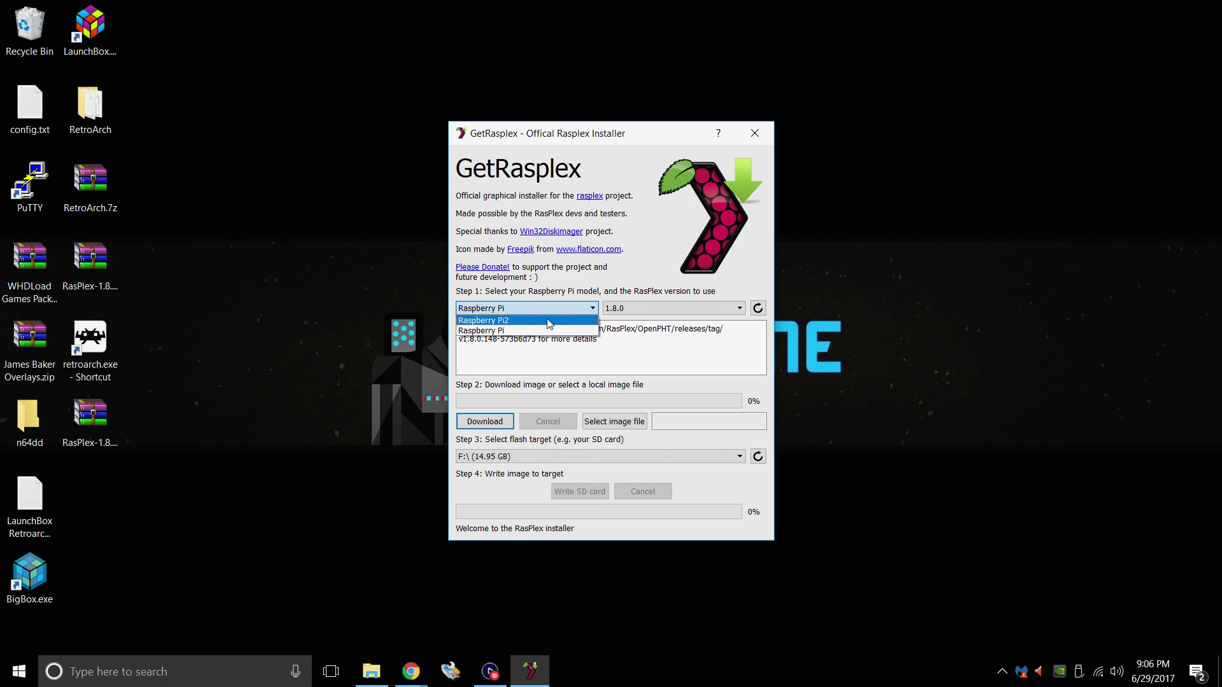
{"action": "left_click", "coordinate": [500, 331]}
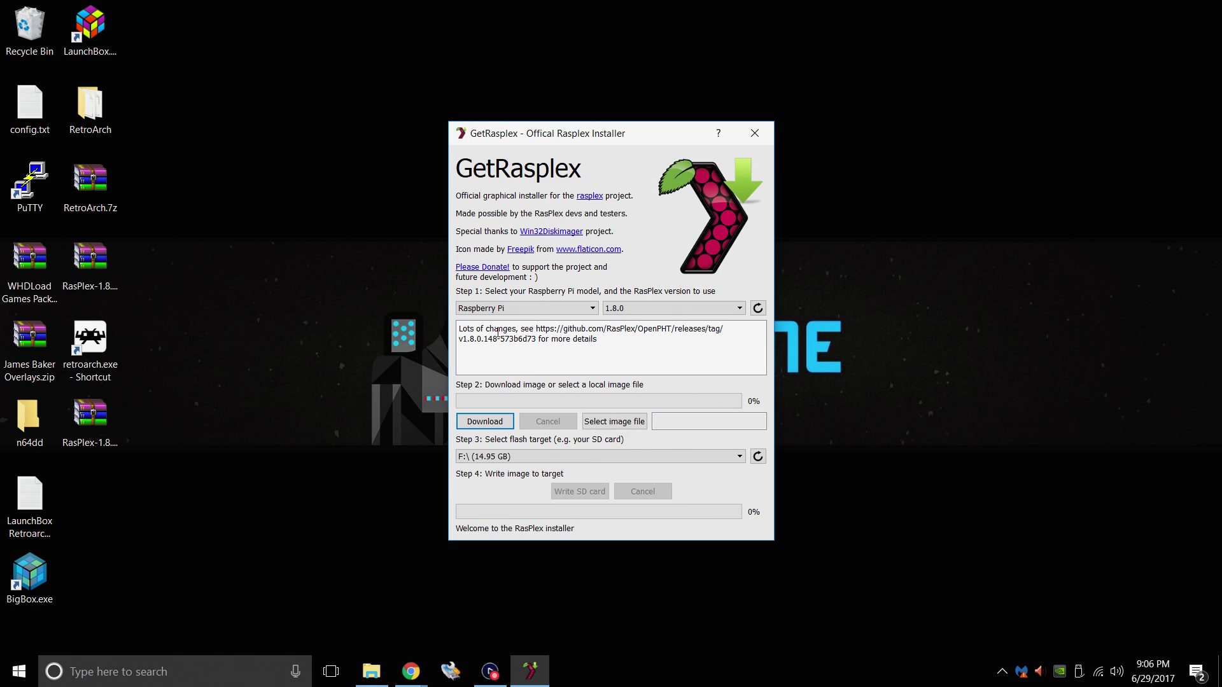
{"action": "left_click", "coordinate": [506, 308]}
{"action": "left_click", "coordinate": [517, 319]}
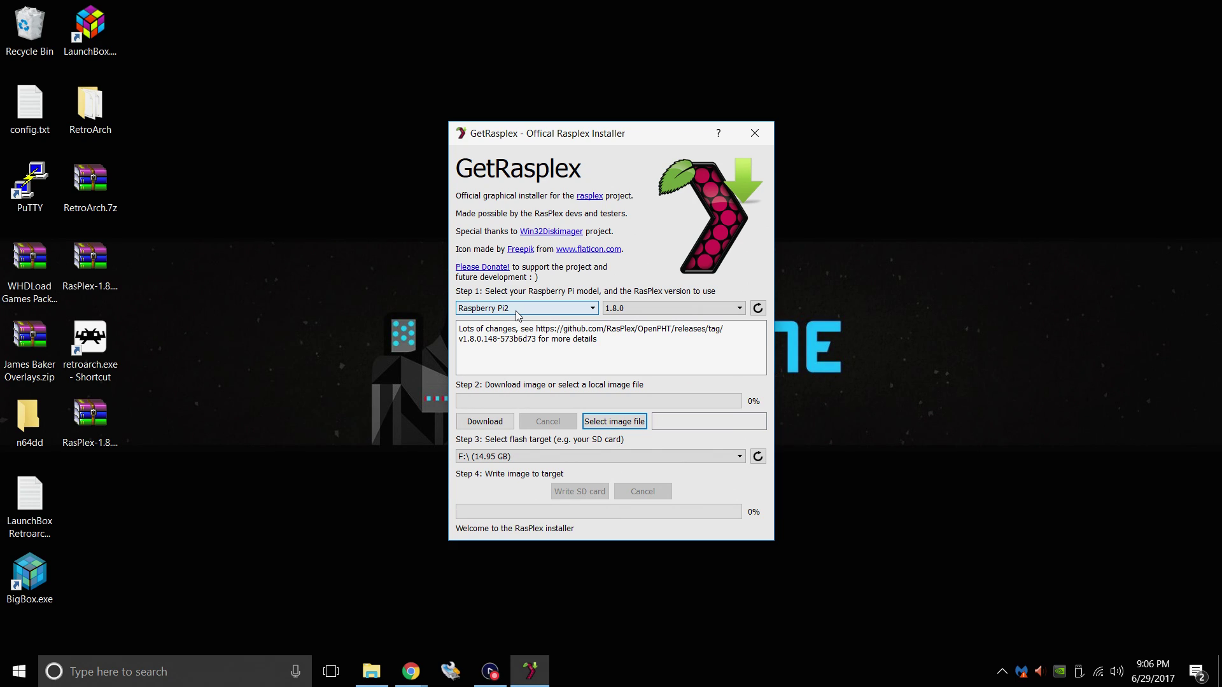
{"action": "left_click", "coordinate": [737, 309]}
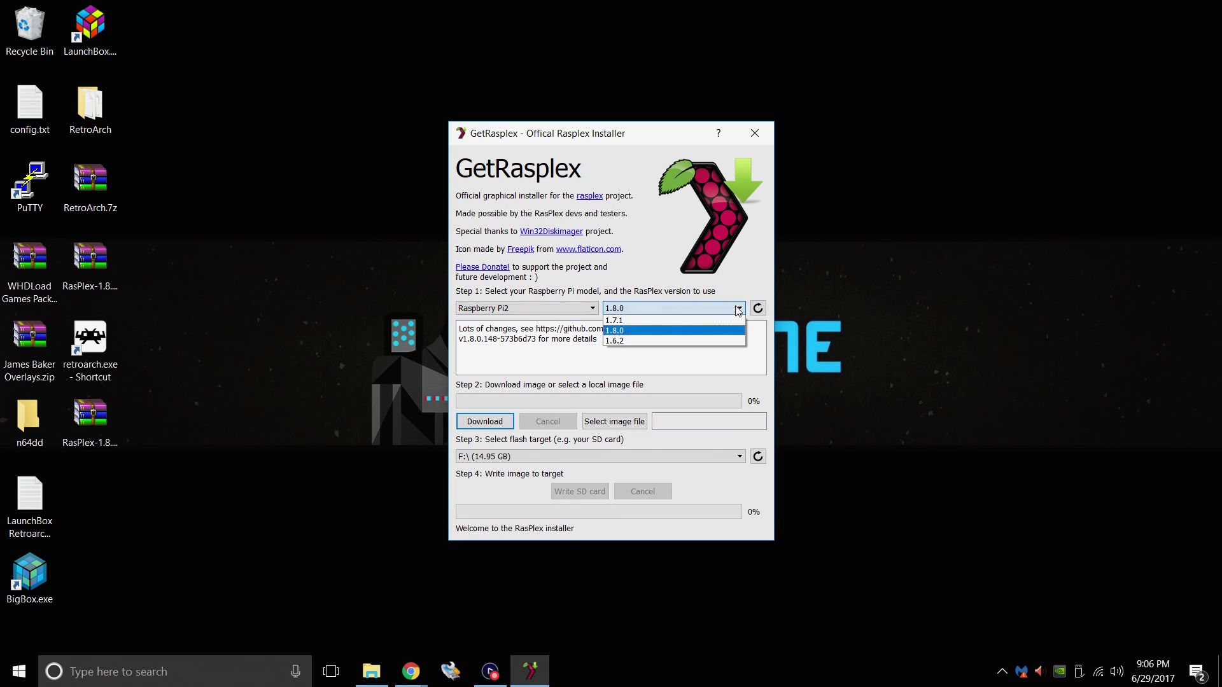
{"action": "left_click", "coordinate": [626, 331]}
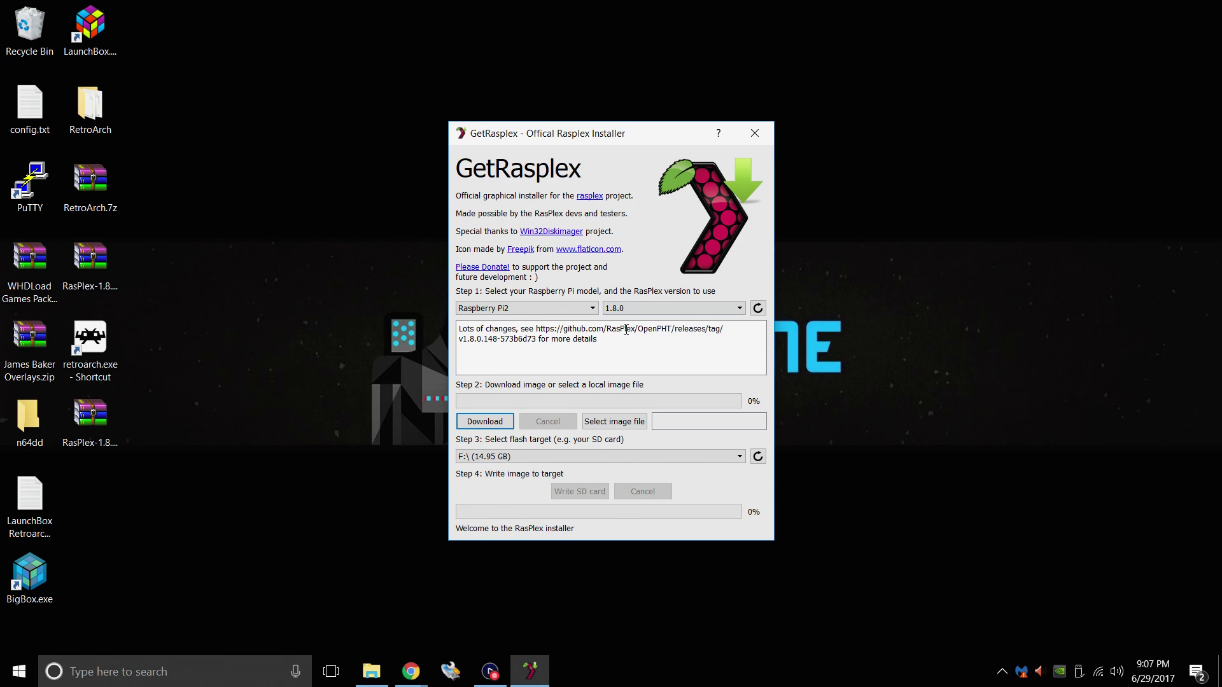
Step: Download the RasPlex 1.8.0 Raspberry Pi2 image into the Desktop folder
{"action": "left_click", "coordinate": [485, 423]}
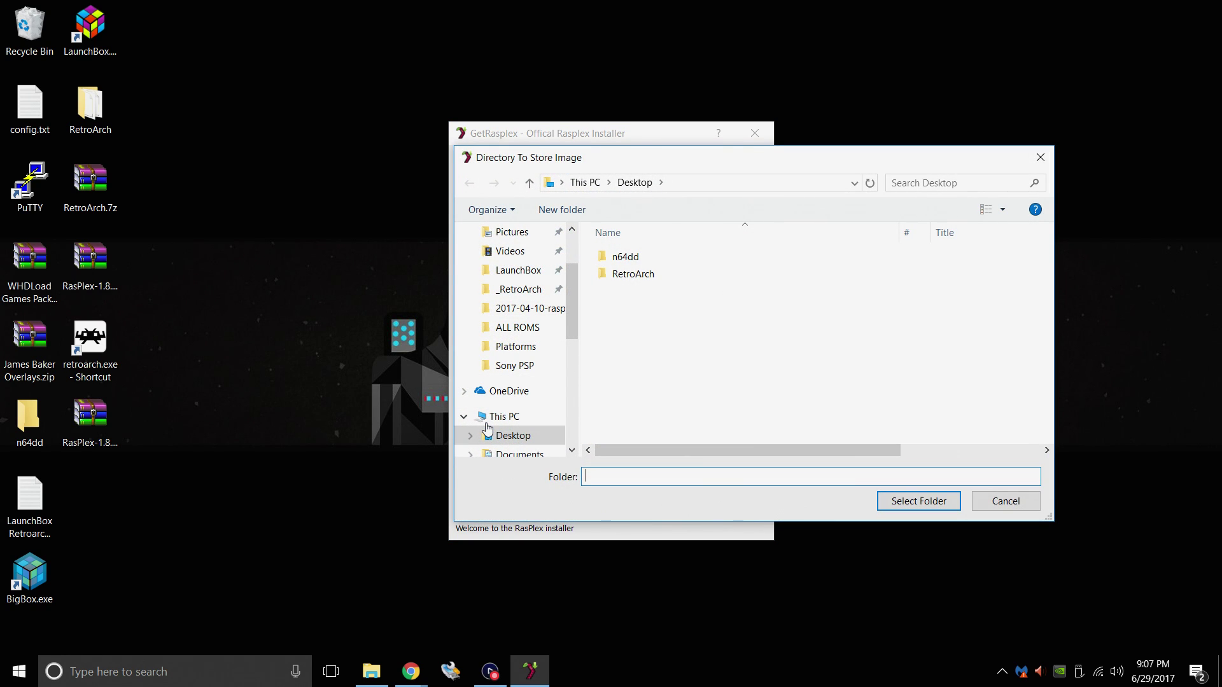
{"action": "left_click_drag", "start_coordinate": [576, 333], "coordinate": [576, 280]}
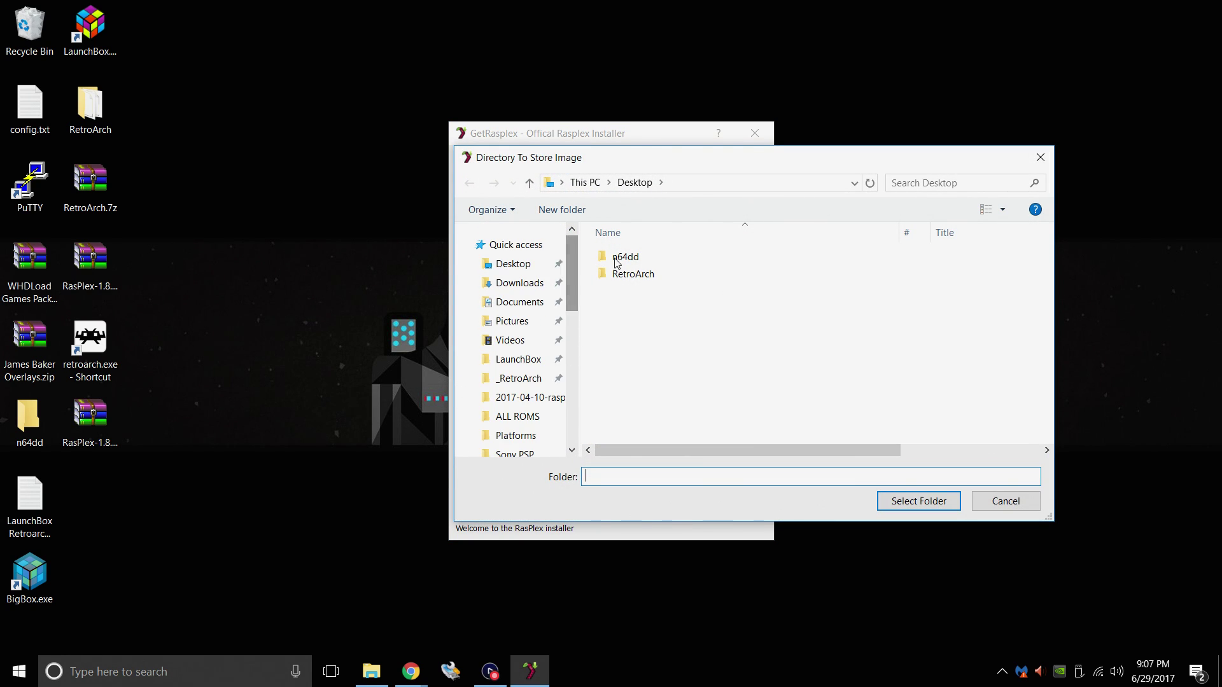
{"action": "left_click", "coordinate": [506, 264]}
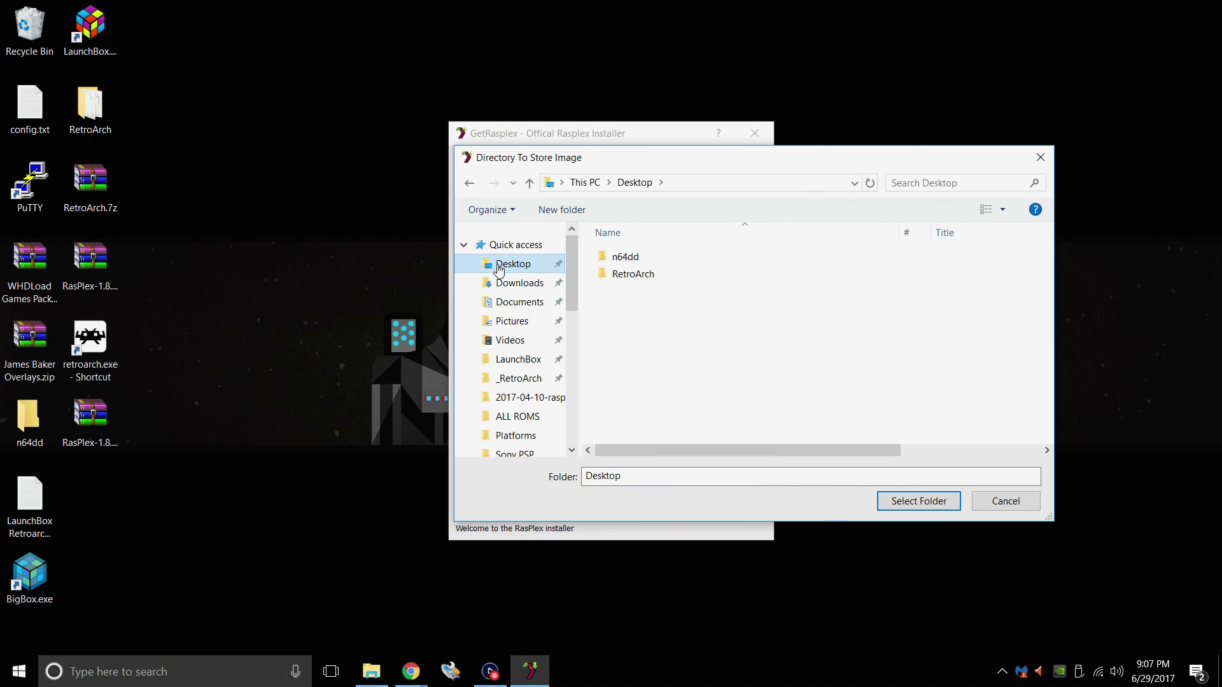
{"action": "left_click", "coordinate": [914, 502]}
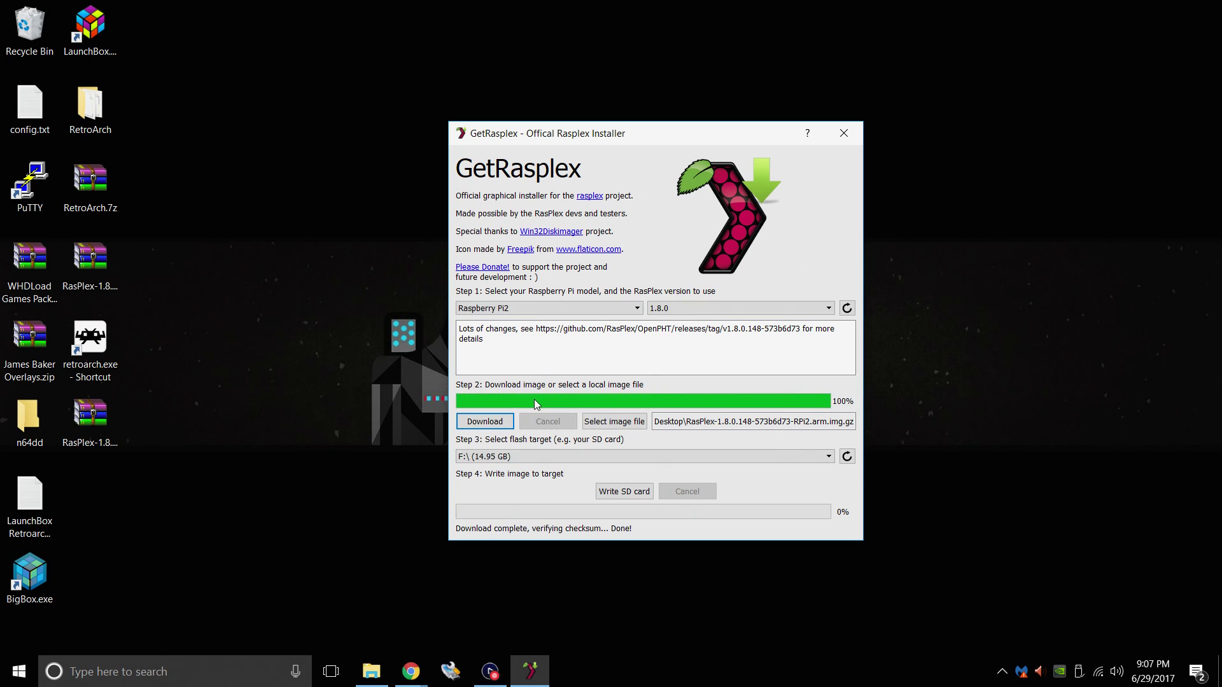
Step: Keep the F: SD card as the target and write the RasPlex image to F:\
{"action": "left_click", "coordinate": [829, 457]}
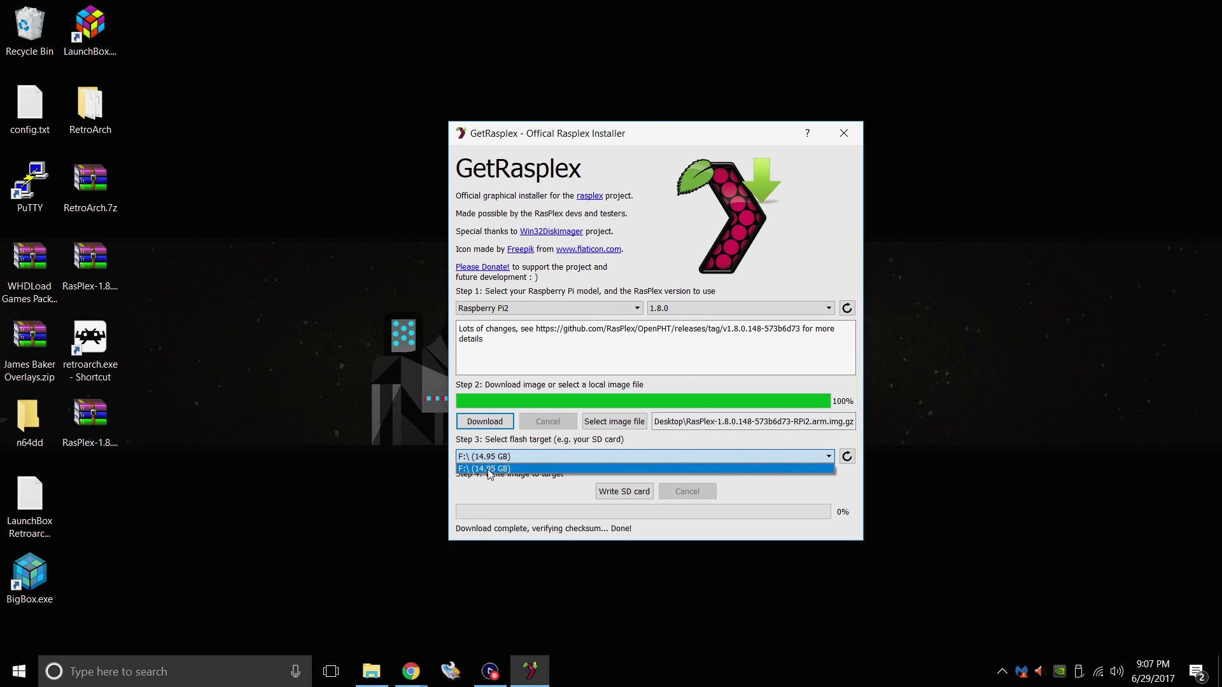
{"action": "left_click", "coordinate": [542, 472]}
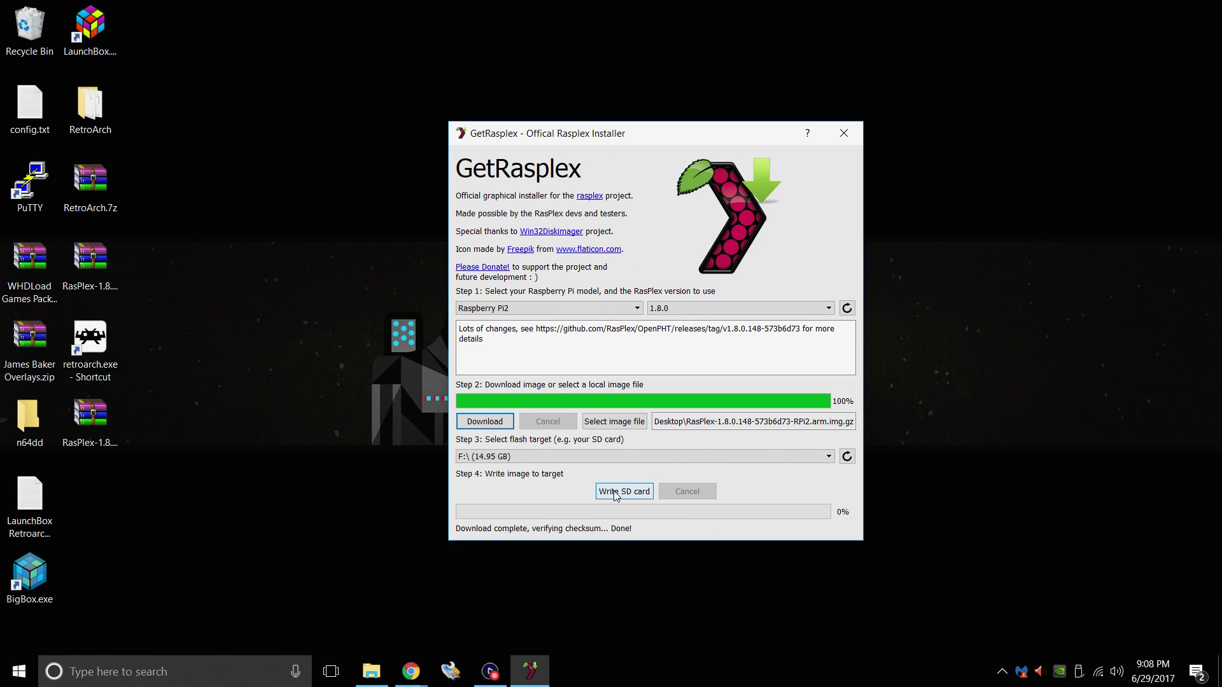
{"action": "left_click", "coordinate": [632, 495]}
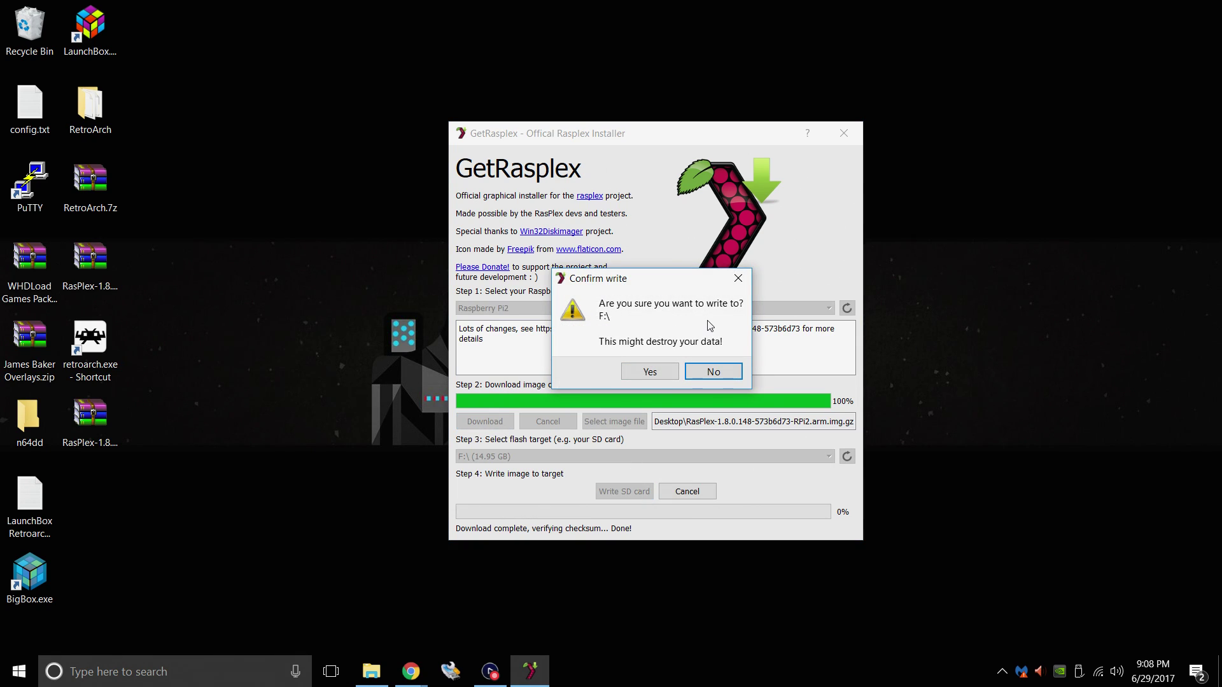
{"action": "left_click", "coordinate": [654, 374]}
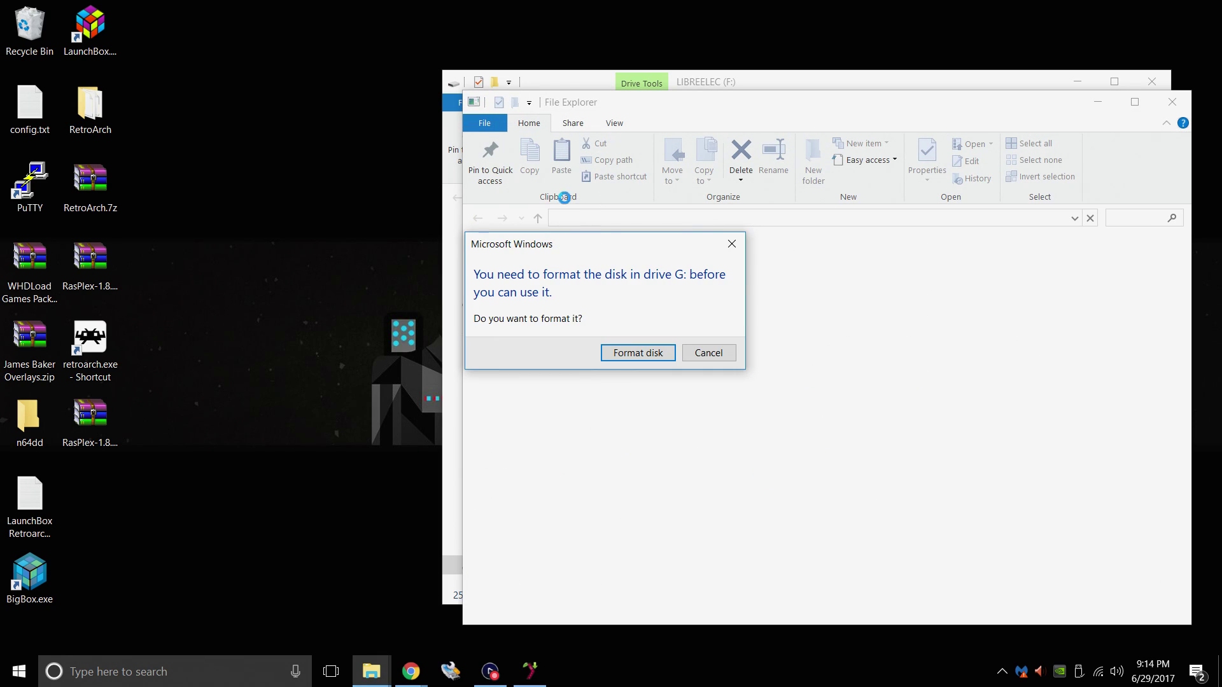
Step: Decline formatting drive G:, dismiss the 'Location is not available' error and close both Explorer windows
{"action": "left_click", "coordinate": [700, 352]}
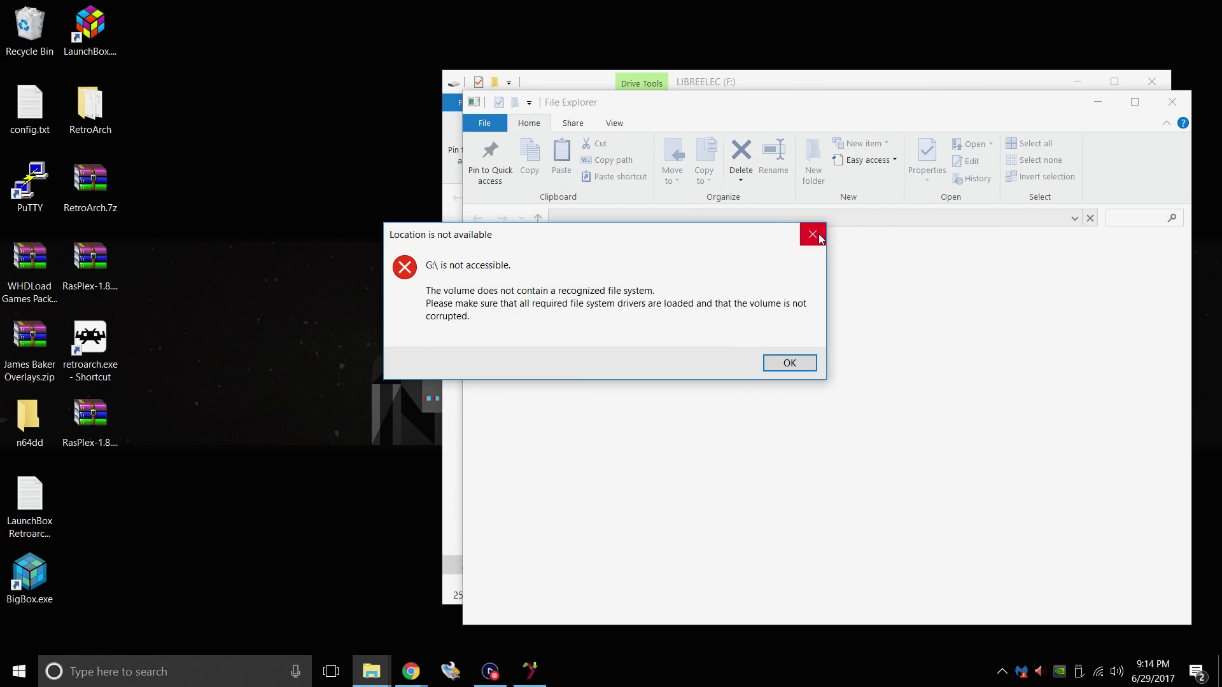
{"action": "left_click", "coordinate": [812, 233]}
{"action": "left_click", "coordinate": [732, 243]}
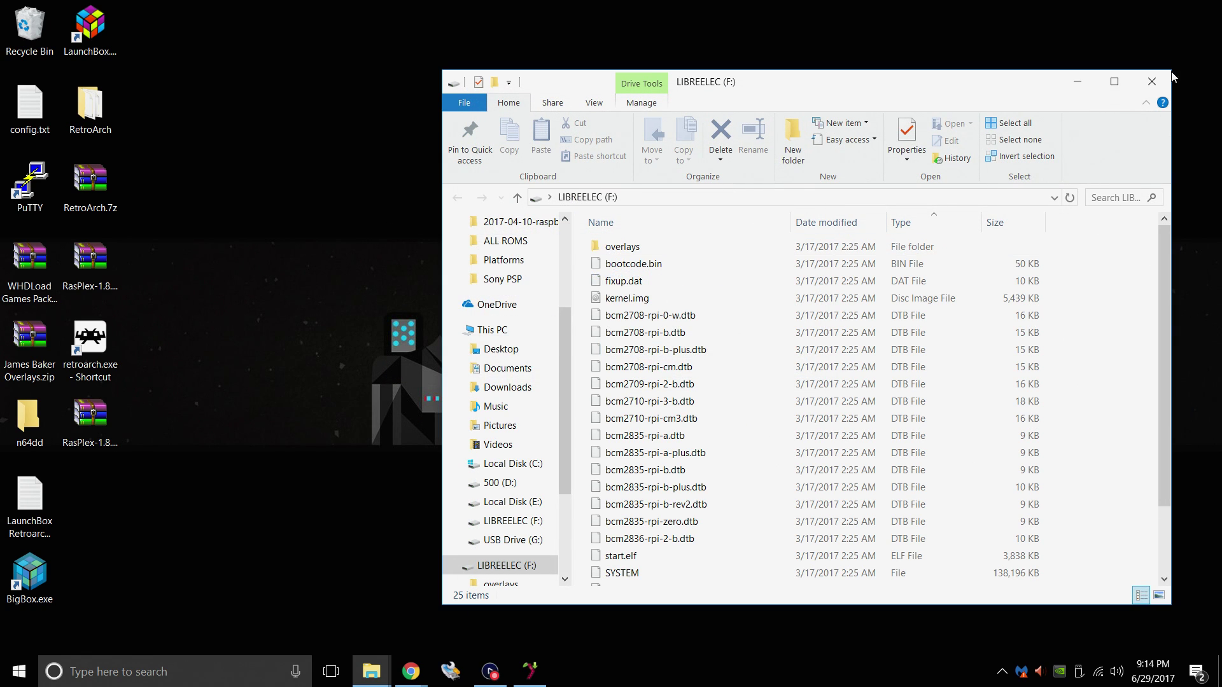
{"action": "left_click", "coordinate": [1152, 82]}
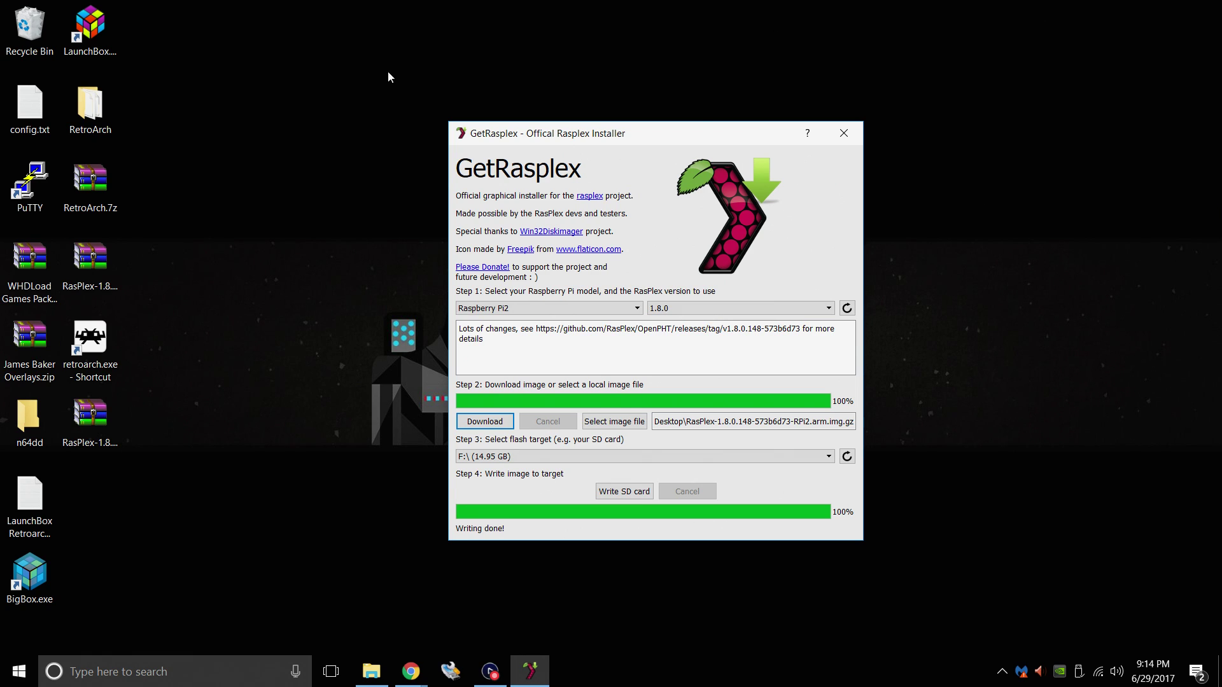
Step: Reveal the taskbar's hidden icons to eject the freshly written SD card
{"action": "left_click", "coordinate": [1002, 671]}
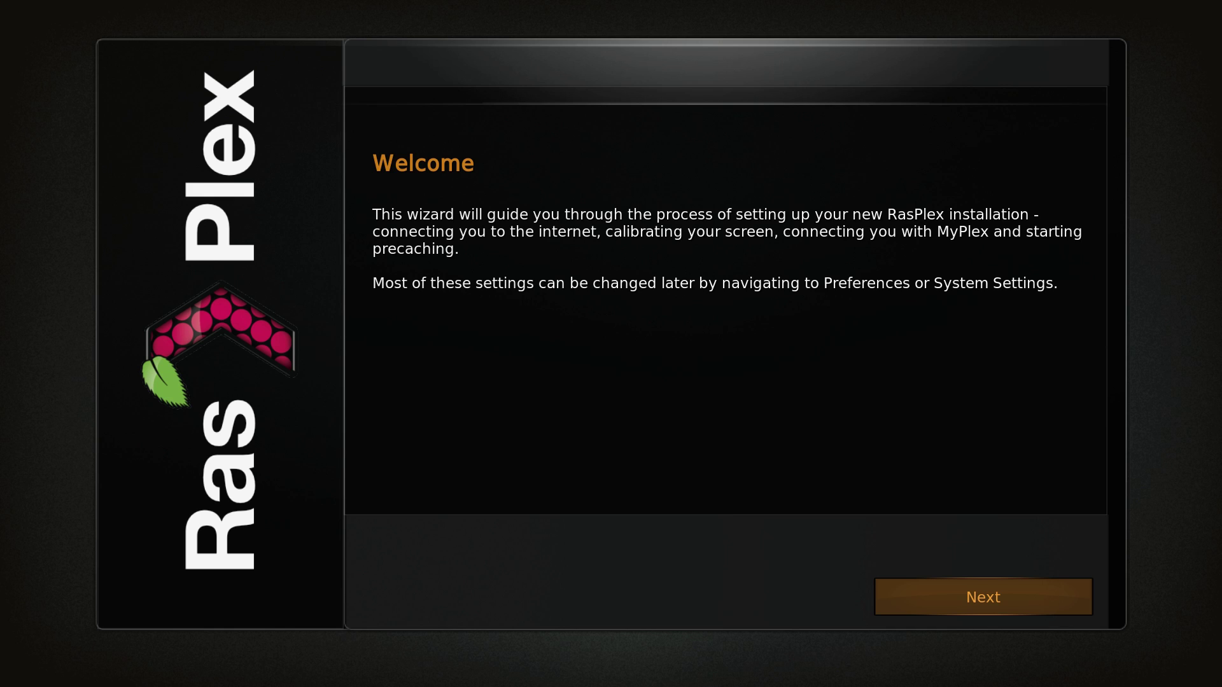
Step: Advance to the Networking page and highlight the belkin.e6c network in the Wi-Fi list
{"action": "key", "text": "Return"}
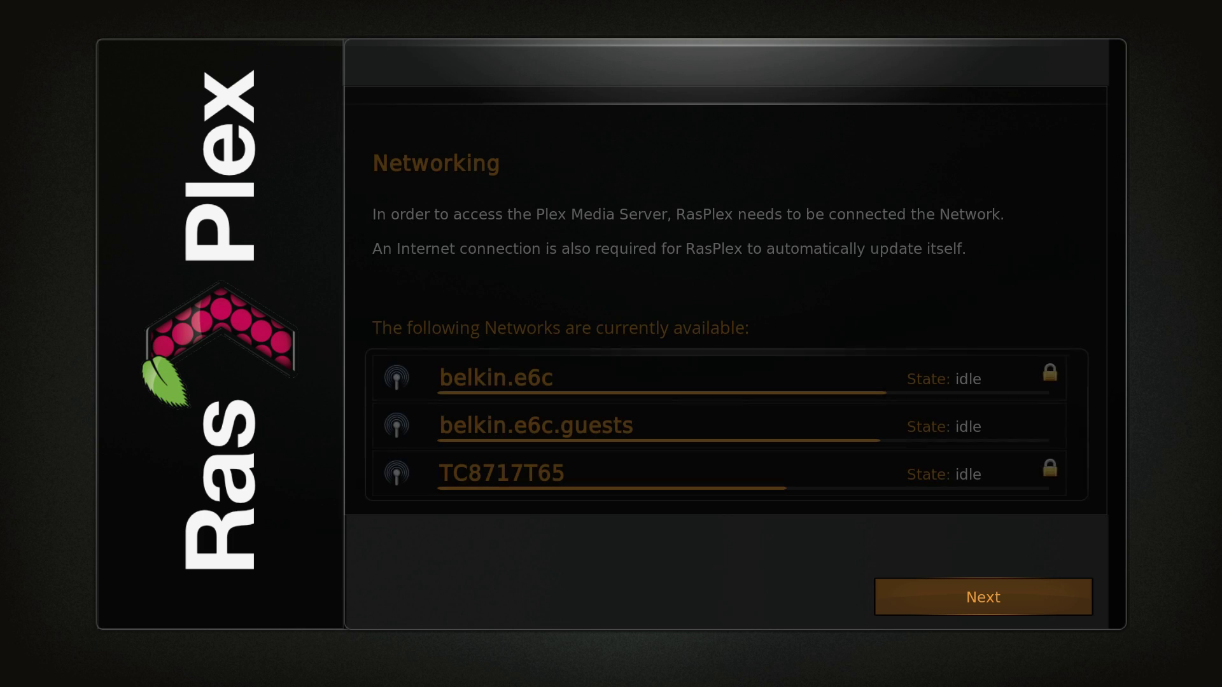
{"action": "key", "text": "Up"}
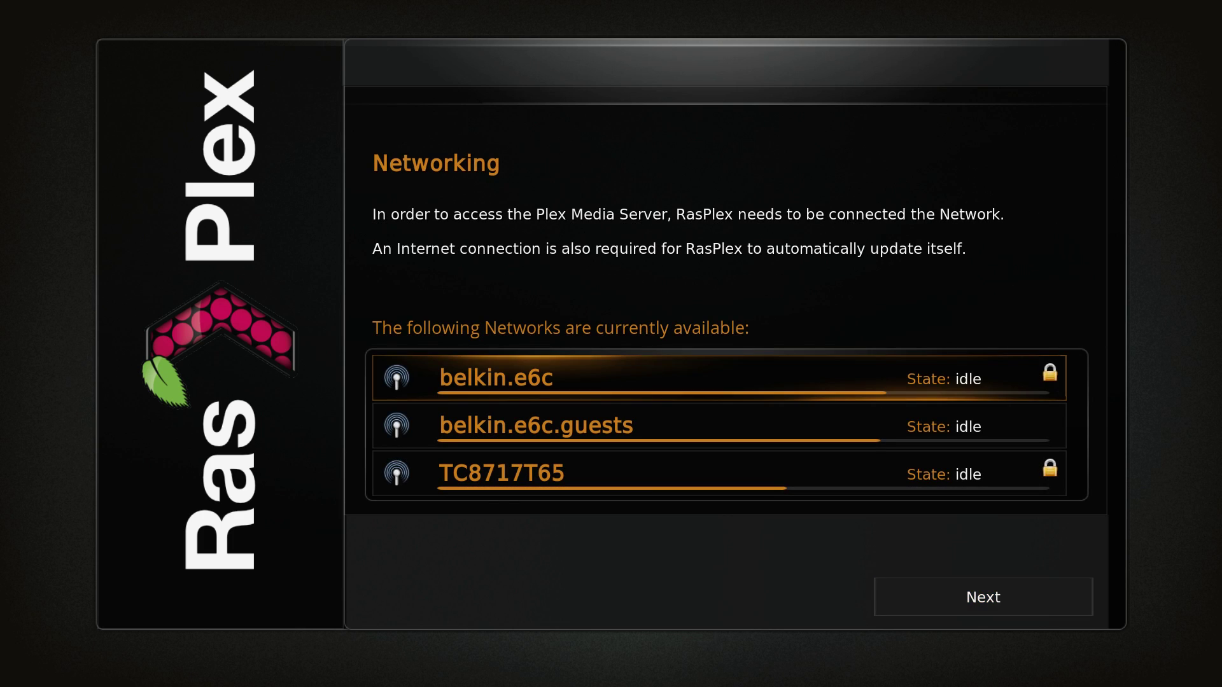
{"action": "key", "text": "Down"}
{"action": "key", "text": "Down"}
{"action": "key", "text": "Up"}
{"action": "key", "text": "Up"}
Step: Connect to belkin.e6c by entering its Wi-Fi password, then continue to Sharing and Remote Access
{"action": "key", "text": "Return"}
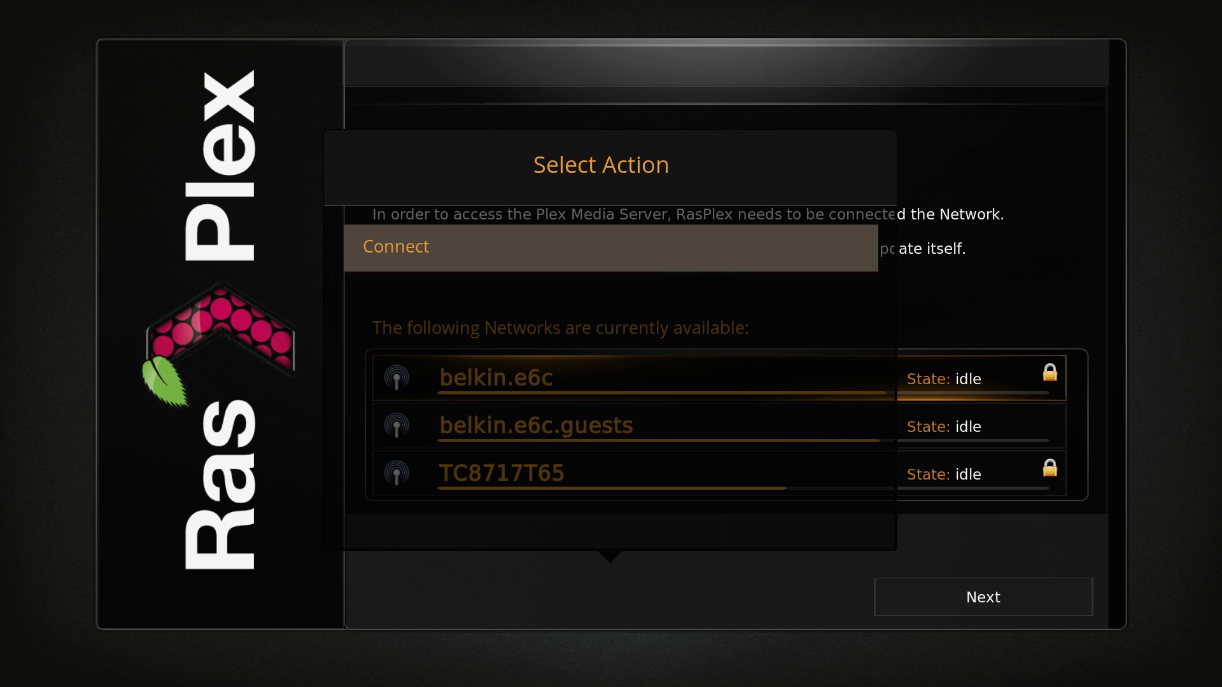
{"action": "key", "text": "Return"}
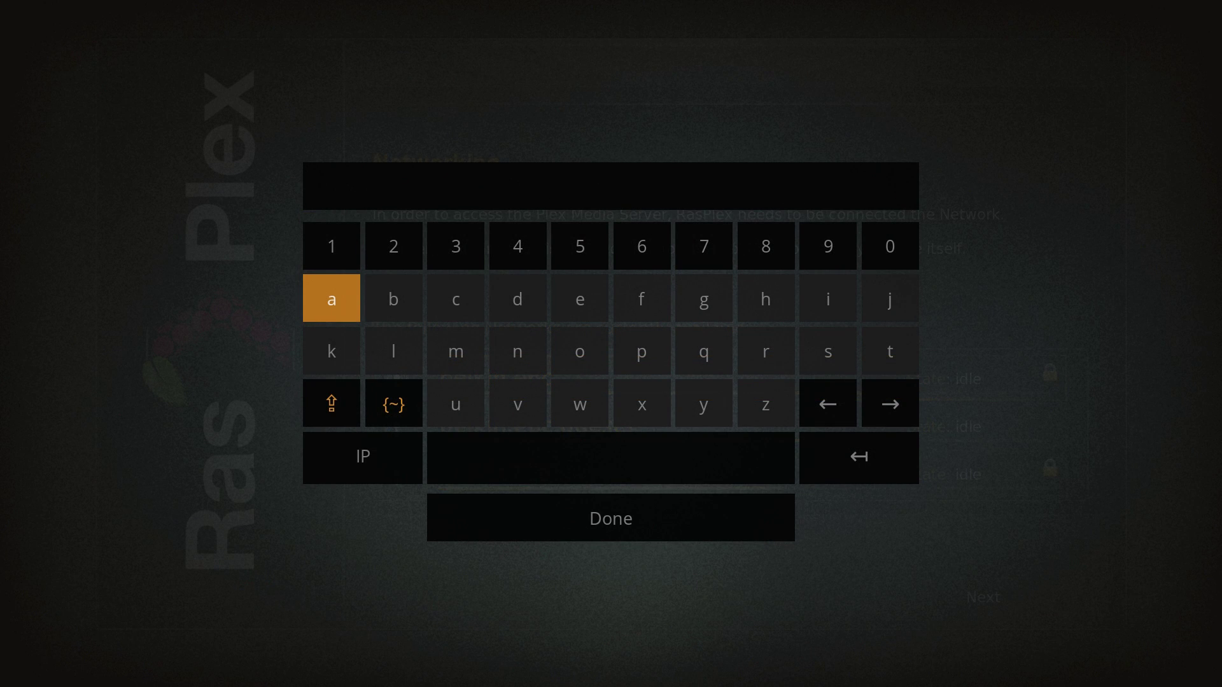
{"action": "key", "text": "Down"}
{"action": "key", "text": "Down"}
{"action": "key", "text": "Down"}
{"action": "key", "text": "Down"}
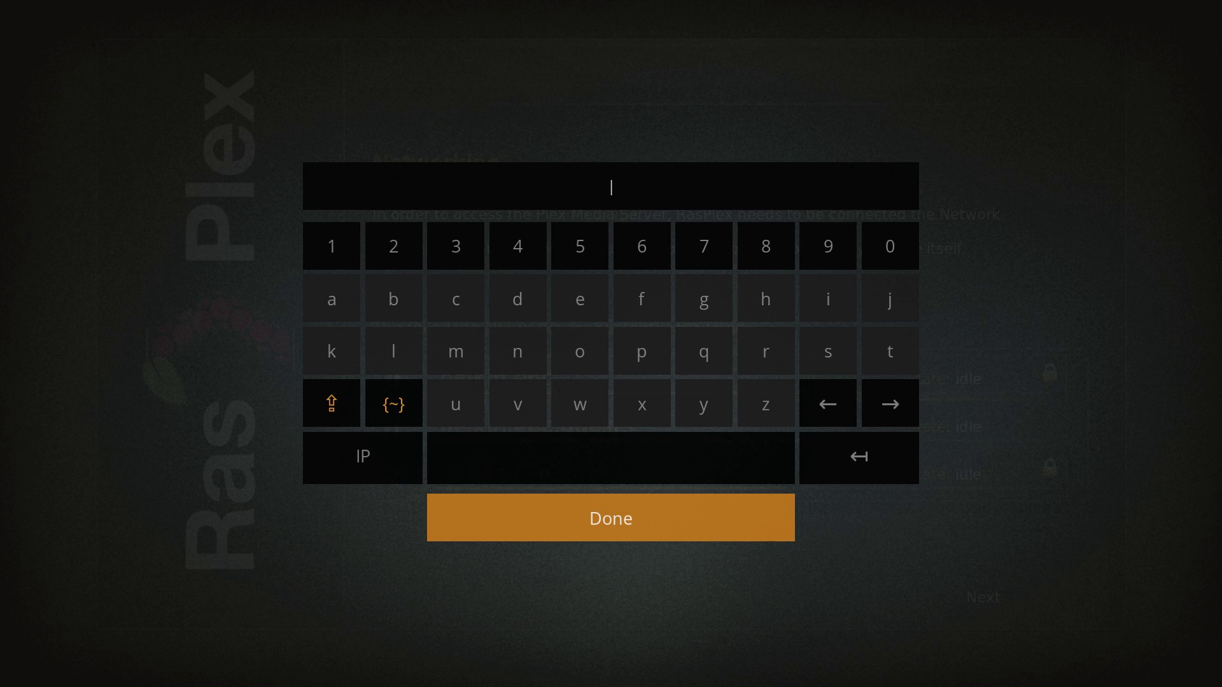
{"action": "key", "text": "Return"}
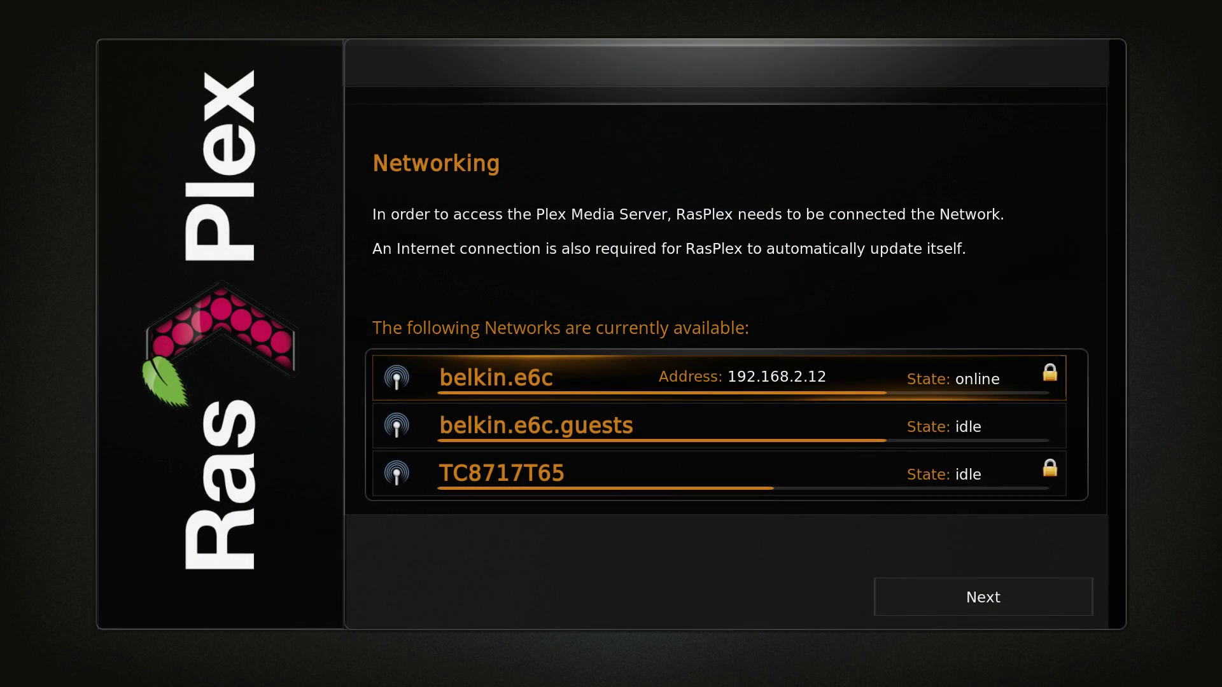
{"action": "key", "text": "Down"}
{"action": "key", "text": "Down"}
{"action": "key", "text": "Down"}
{"action": "key", "text": "Return"}
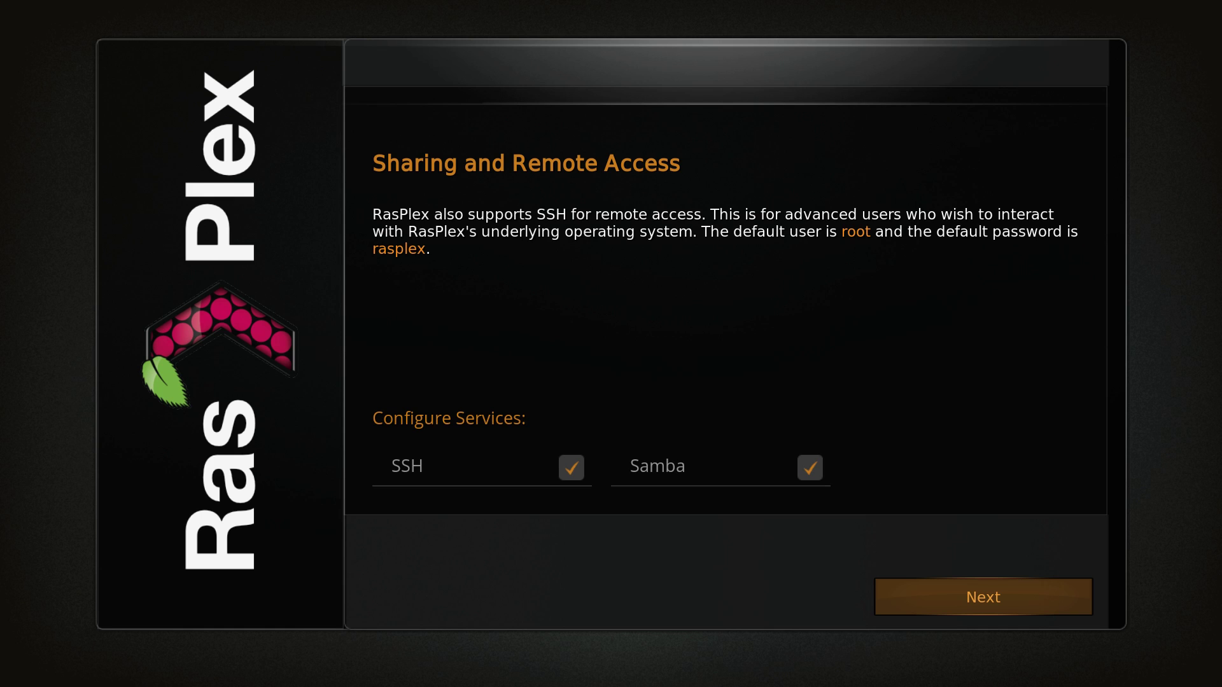
Step: Keep SSH and Samba sharing enabled and continue without screen calibration
{"action": "key", "text": "Return"}
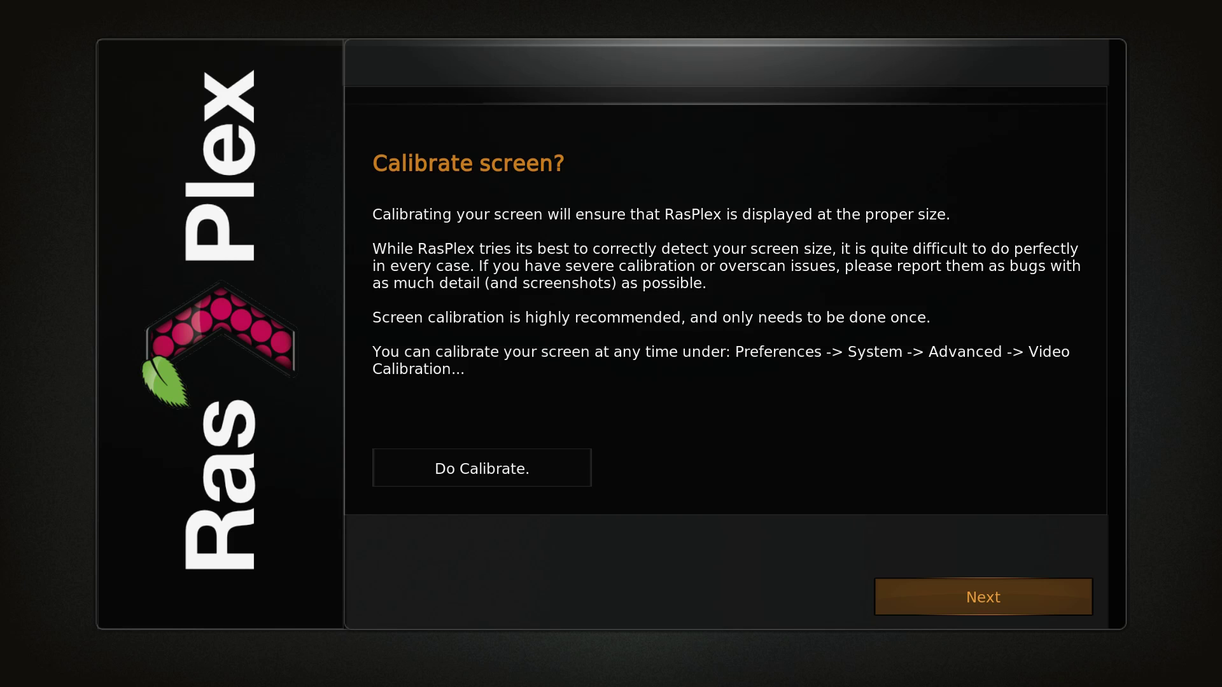
{"action": "left_click", "coordinate": [482, 468]}
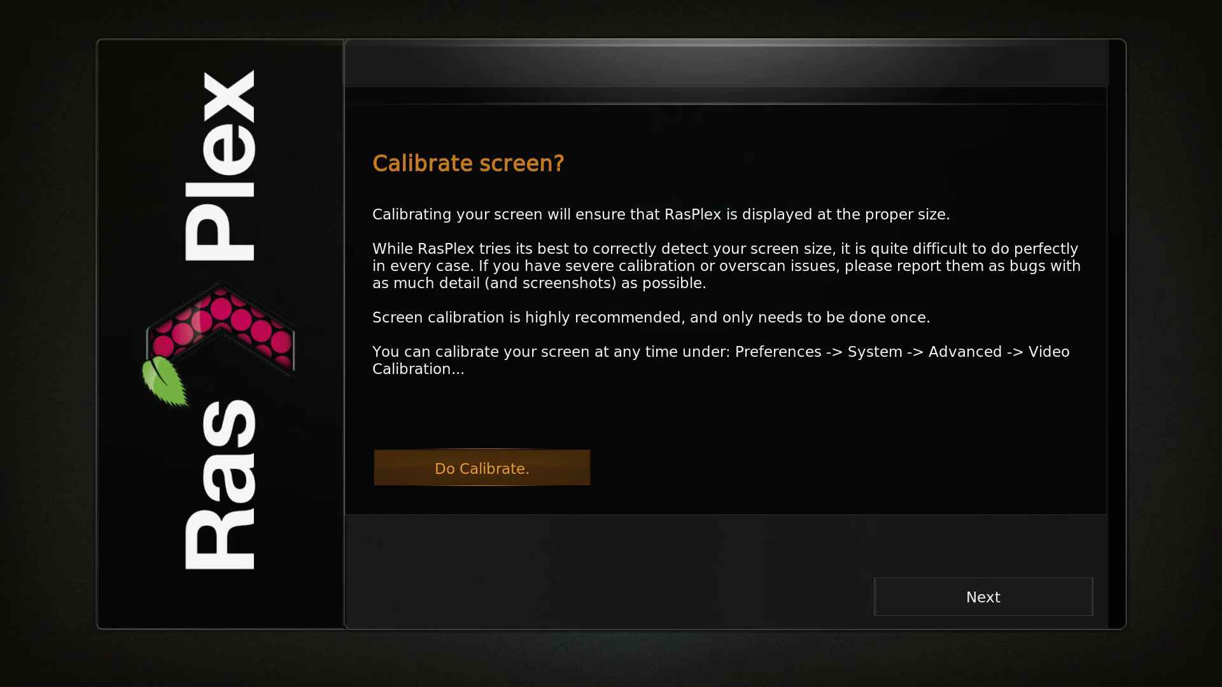
{"action": "left_click", "coordinate": [983, 597]}
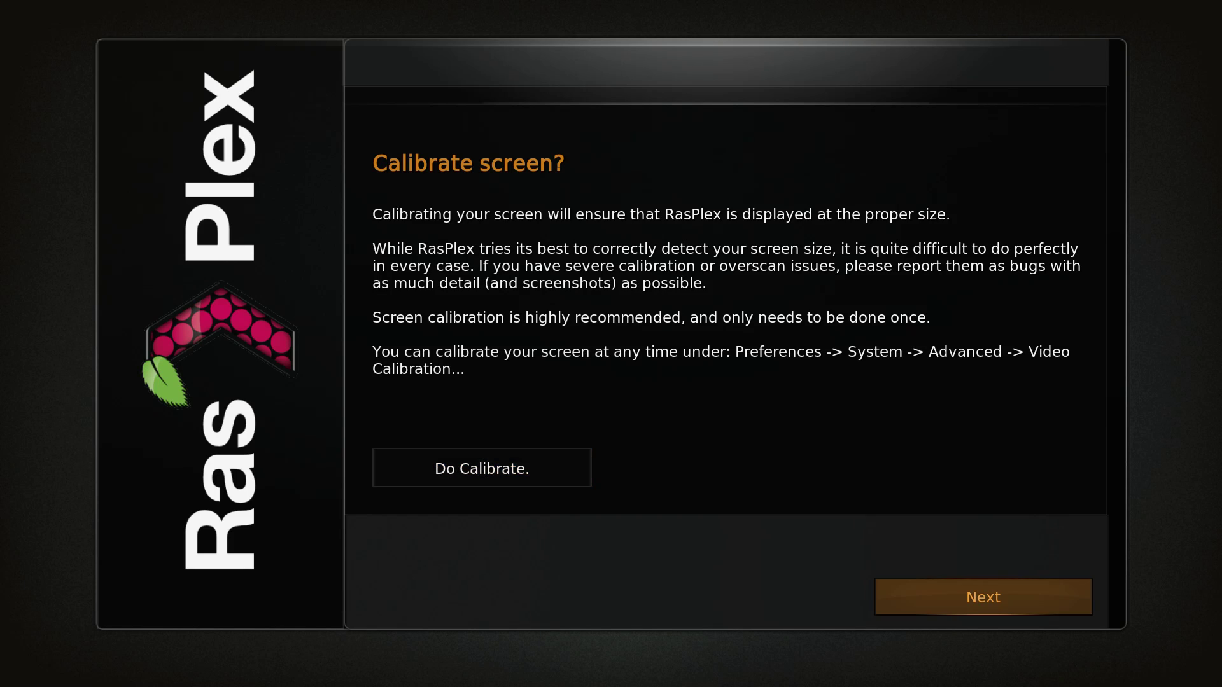
{"action": "left_click", "coordinate": [482, 468]}
{"action": "left_click", "coordinate": [983, 597]}
{"action": "key", "text": "Return"}
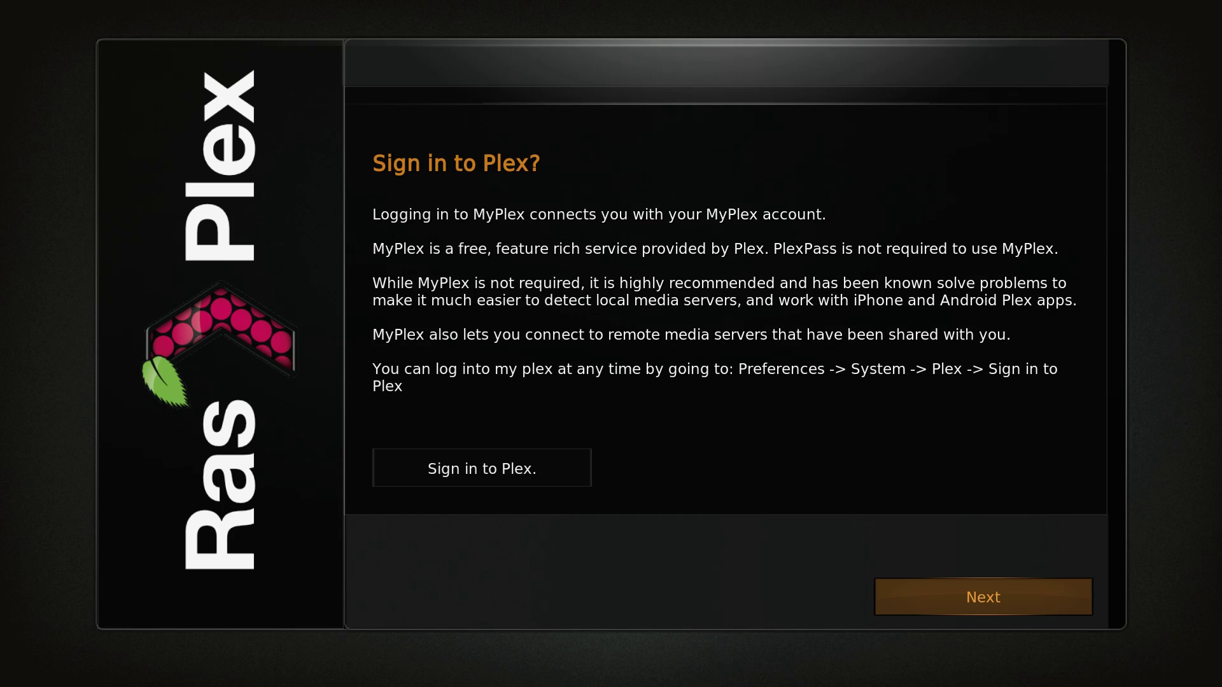
Step: Choose Sign in to Plex, link the account with the PIN at plex.tv/pin, and continue
{"action": "key", "text": "Up"}
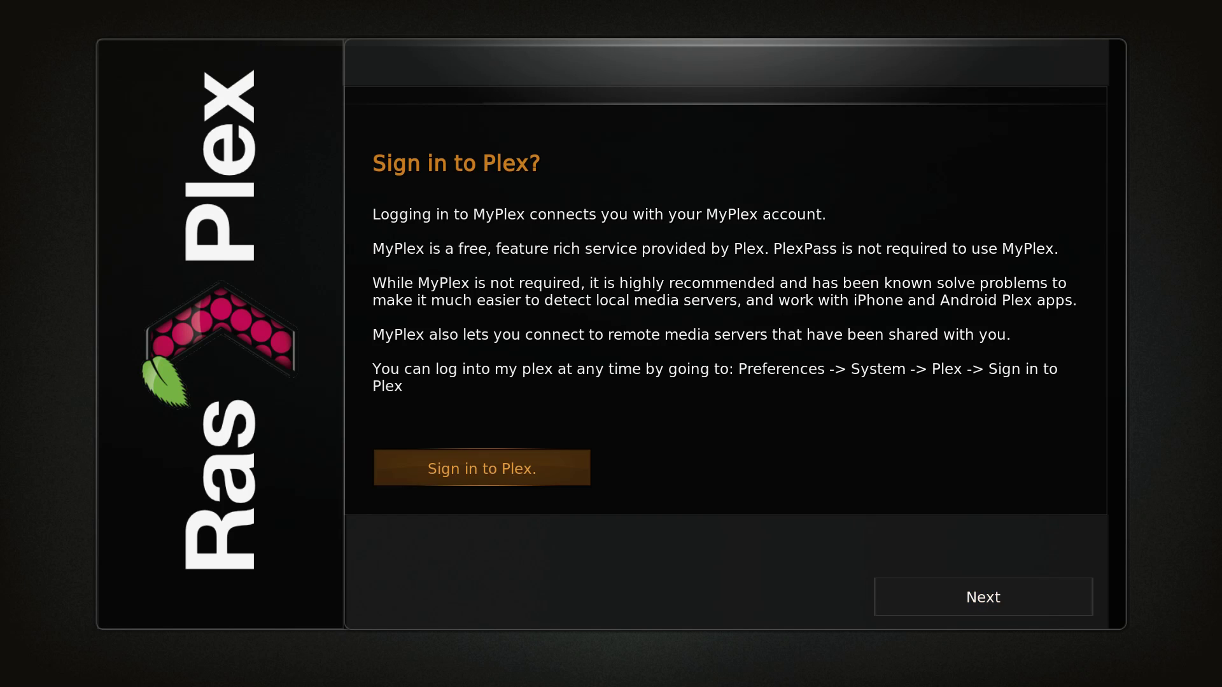
{"action": "key", "text": "Return"}
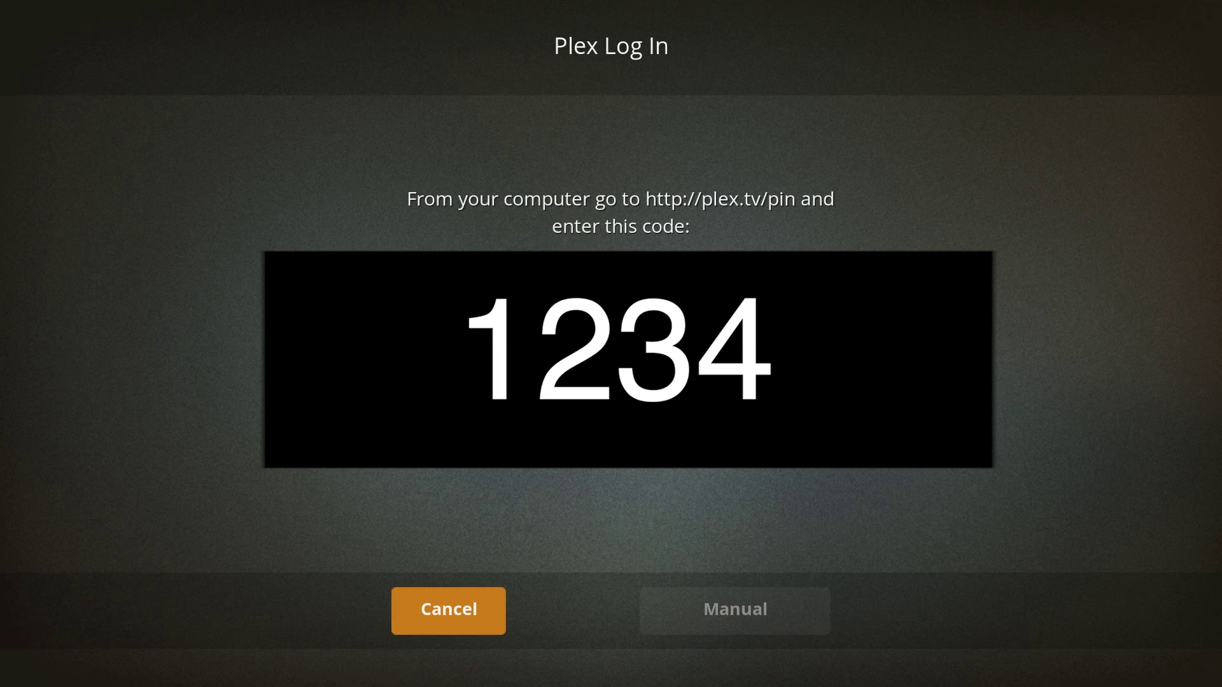
{"action": "key", "text": "Right"}
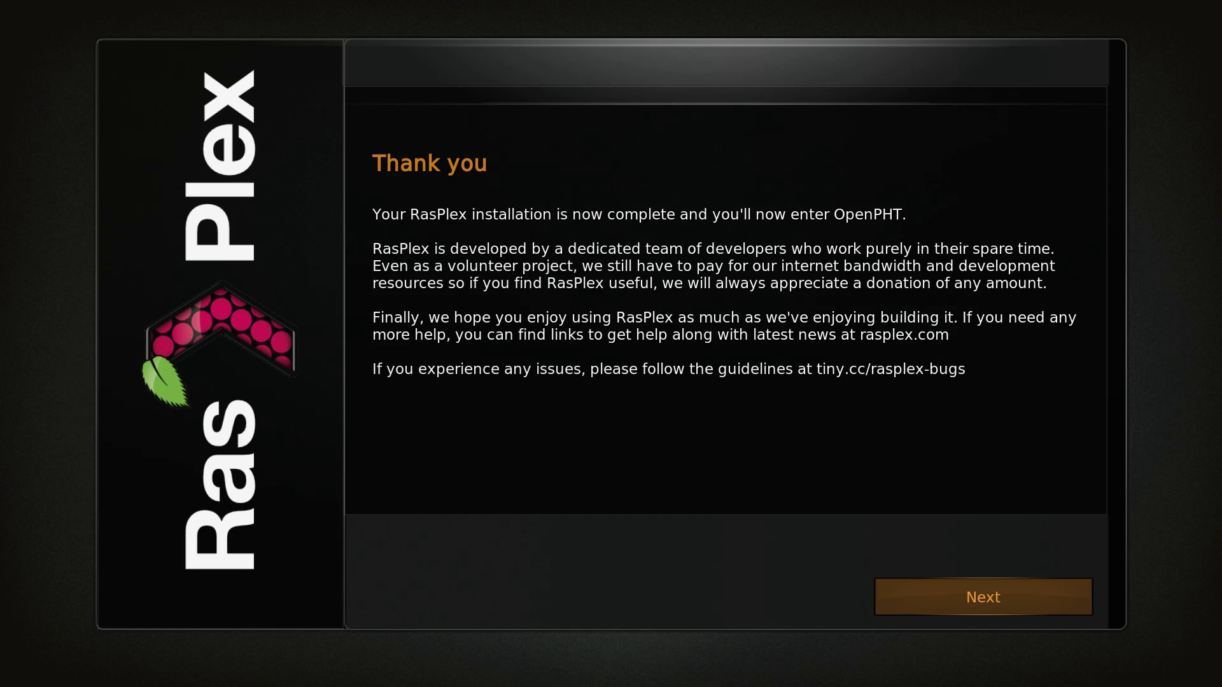
Step: Finish the wizard, then browse from Watch Later back to the ETAPRIME Movies section
{"action": "key", "text": "Return"}
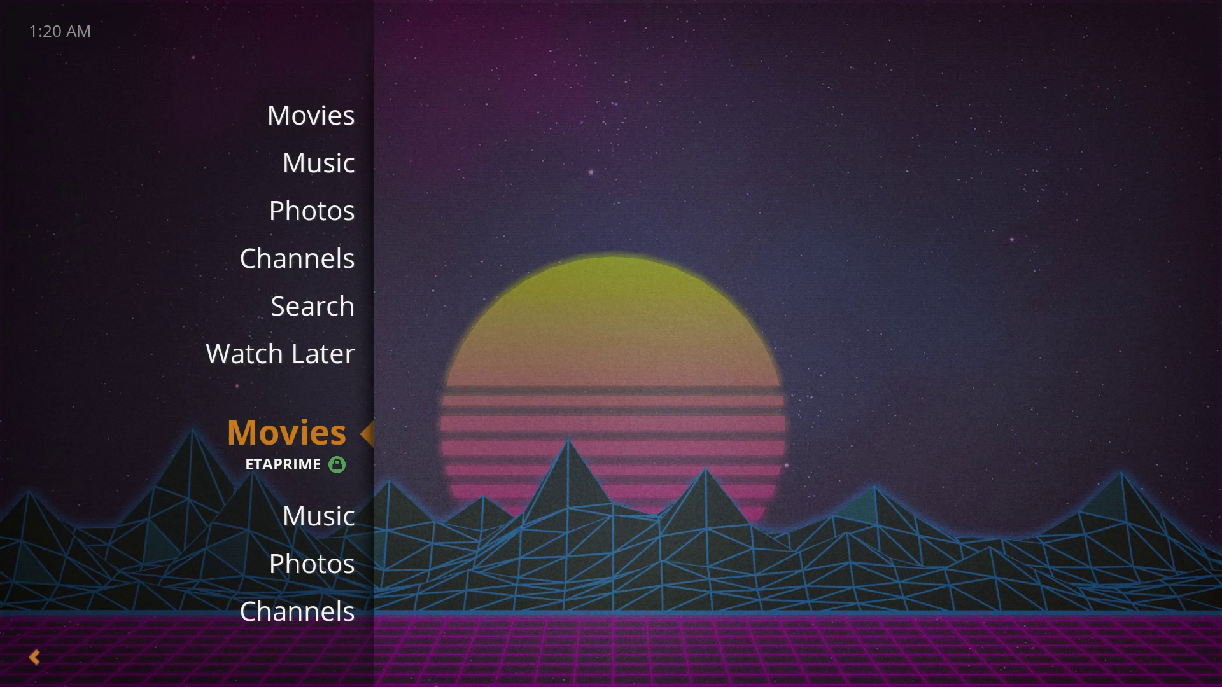
{"action": "key", "text": "Up"}
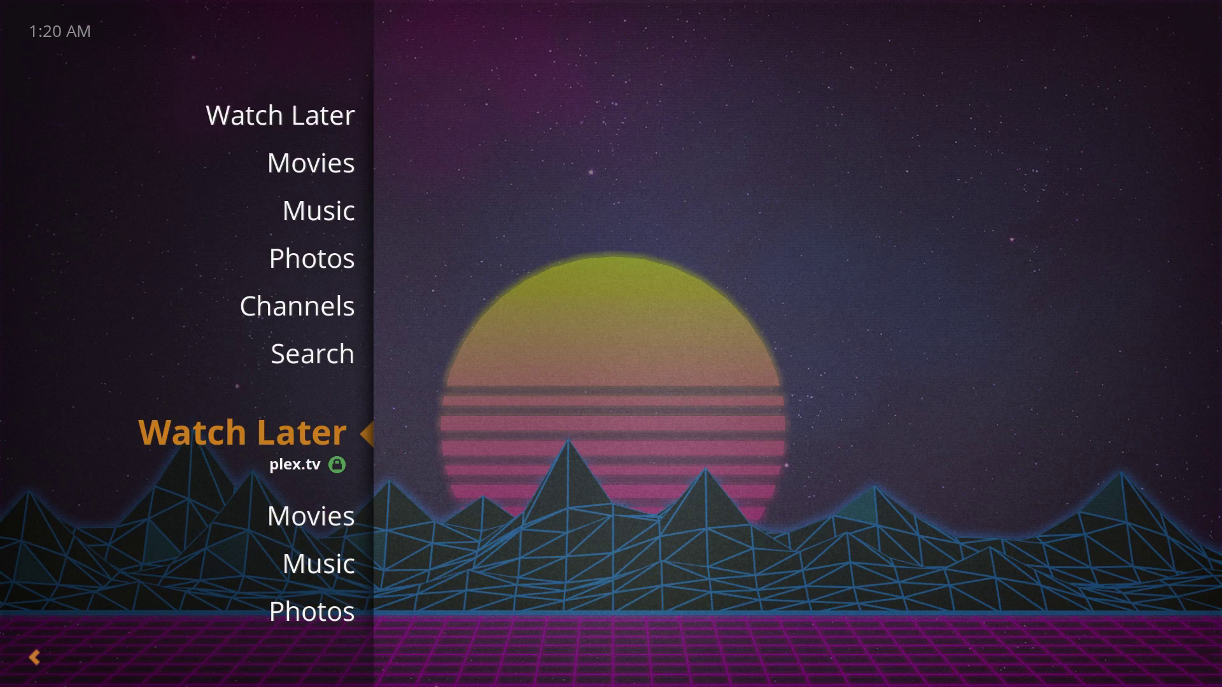
{"action": "key", "text": "Down"}
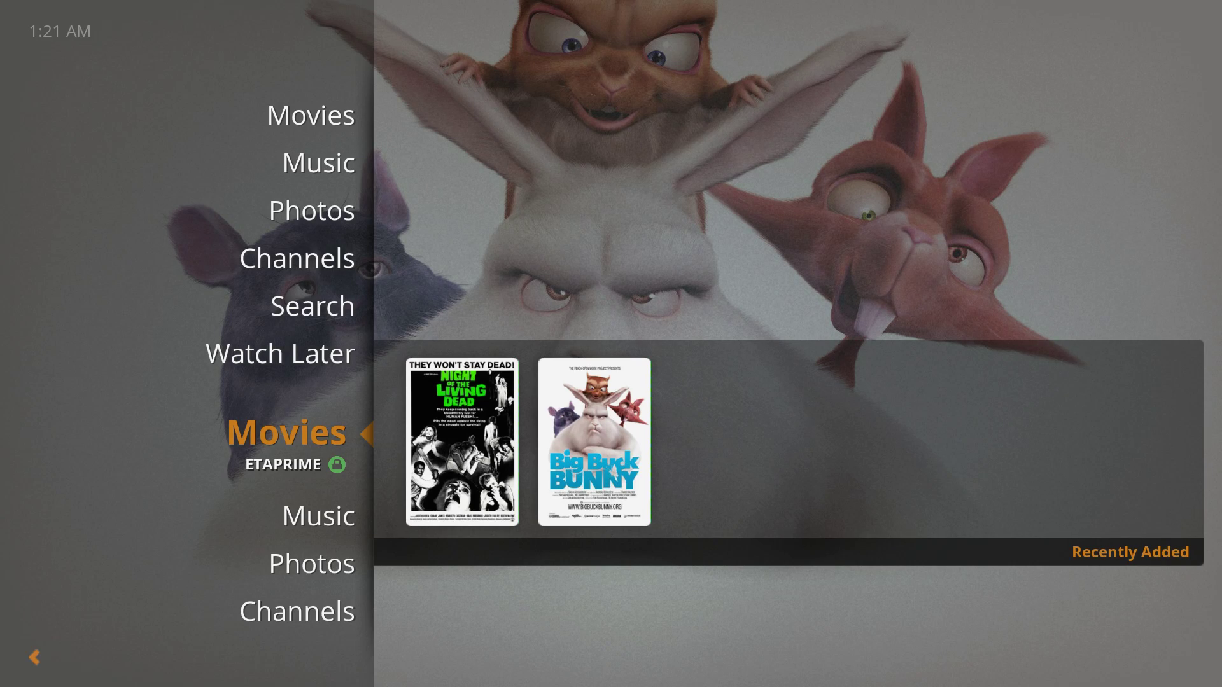
Step: Move into Recently Added and open Big Buck Bunny's details to play it
{"action": "key", "text": "Right"}
{"action": "key", "text": "Right"}
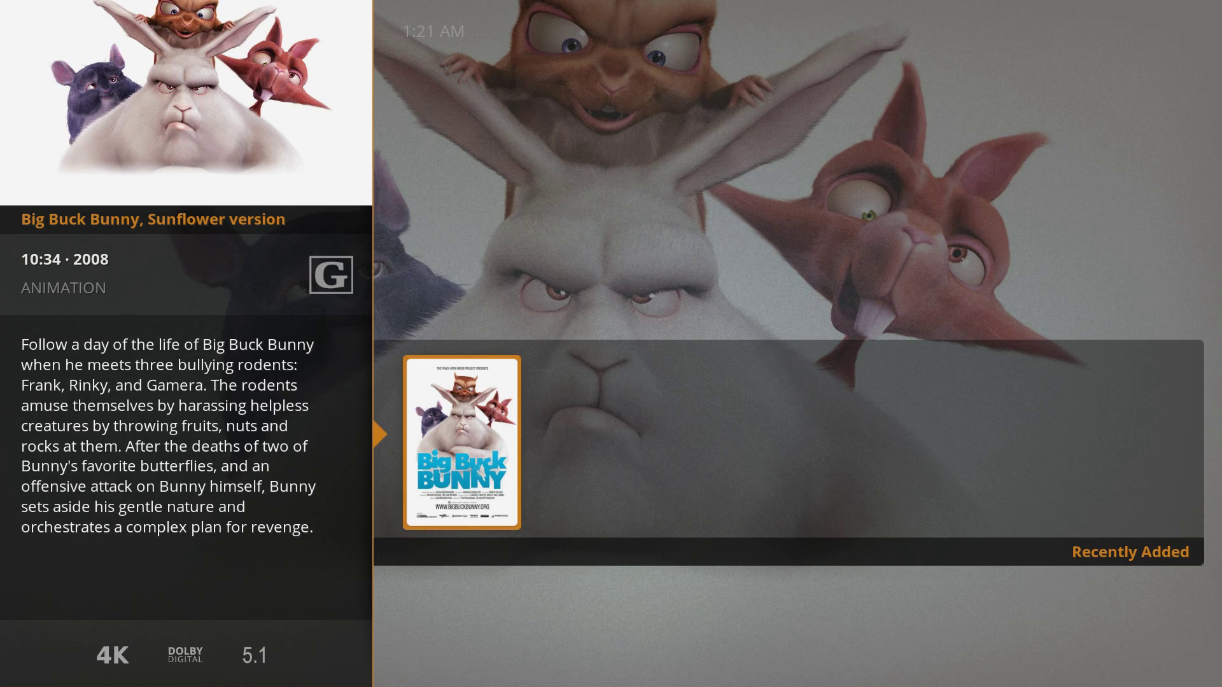
{"action": "key", "text": "Return"}
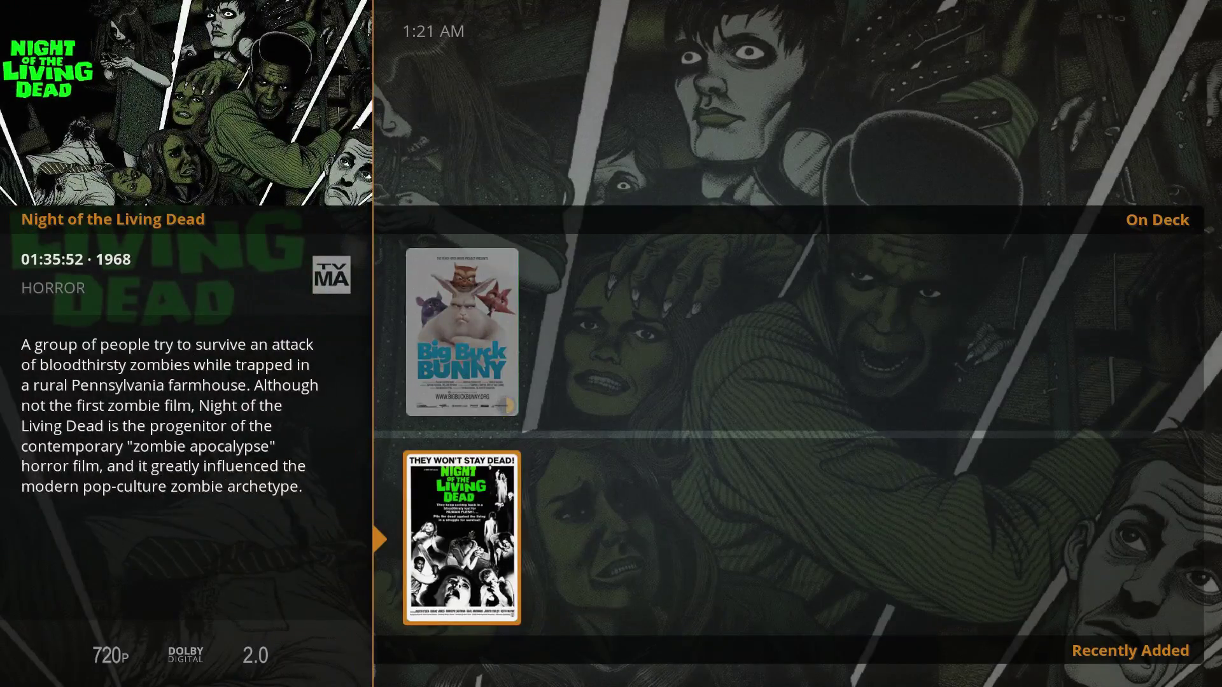
Step: Leave the movie details, bring up the side system menu, and head back toward Movies
{"action": "key", "text": "Up"}
{"action": "key", "text": "Down"}
{"action": "key", "text": "Left"}
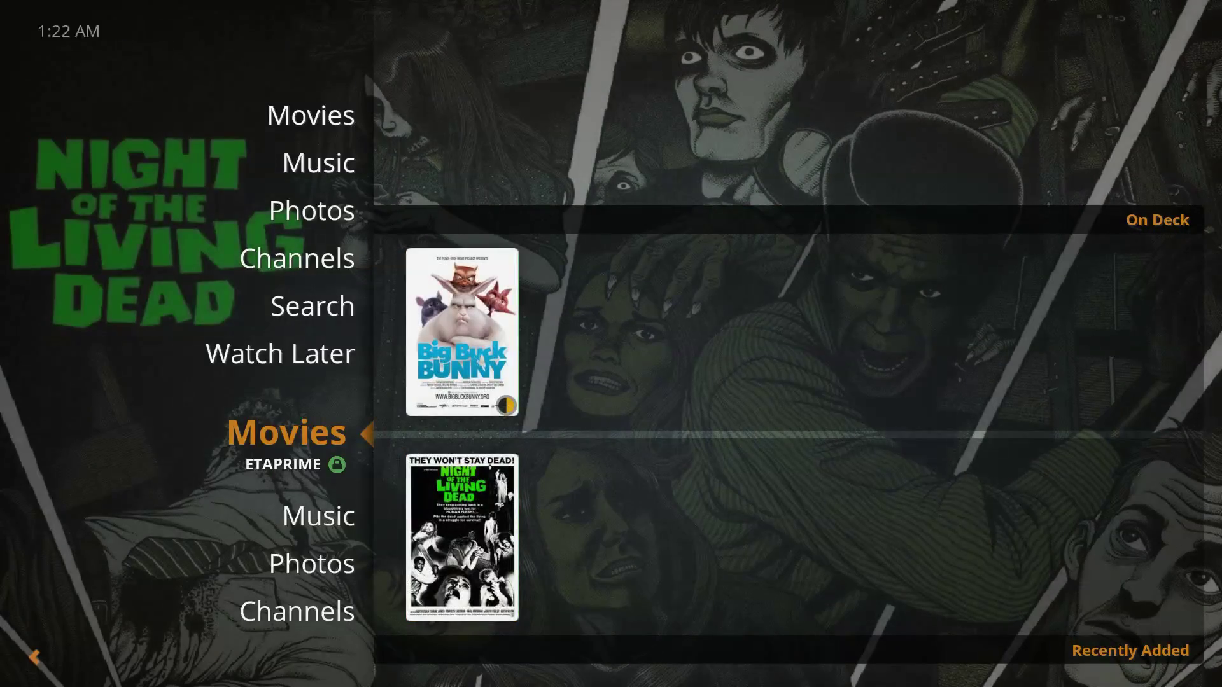
{"action": "key", "text": "Up"}
{"action": "key", "text": "Down"}
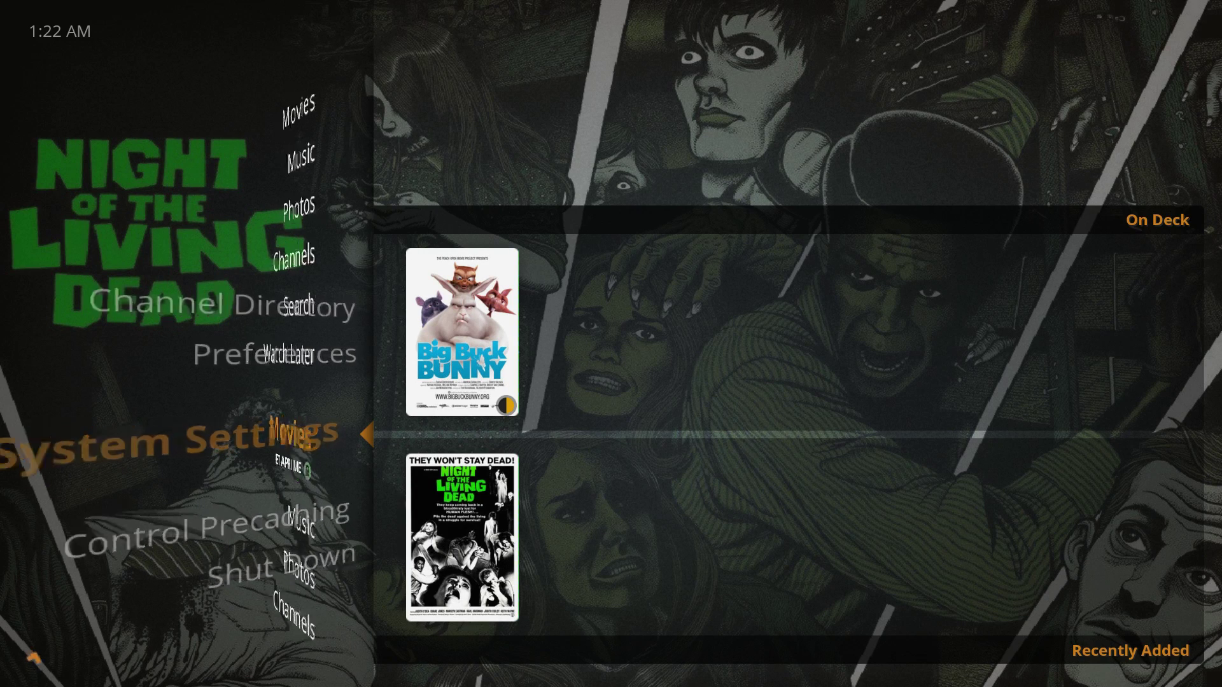